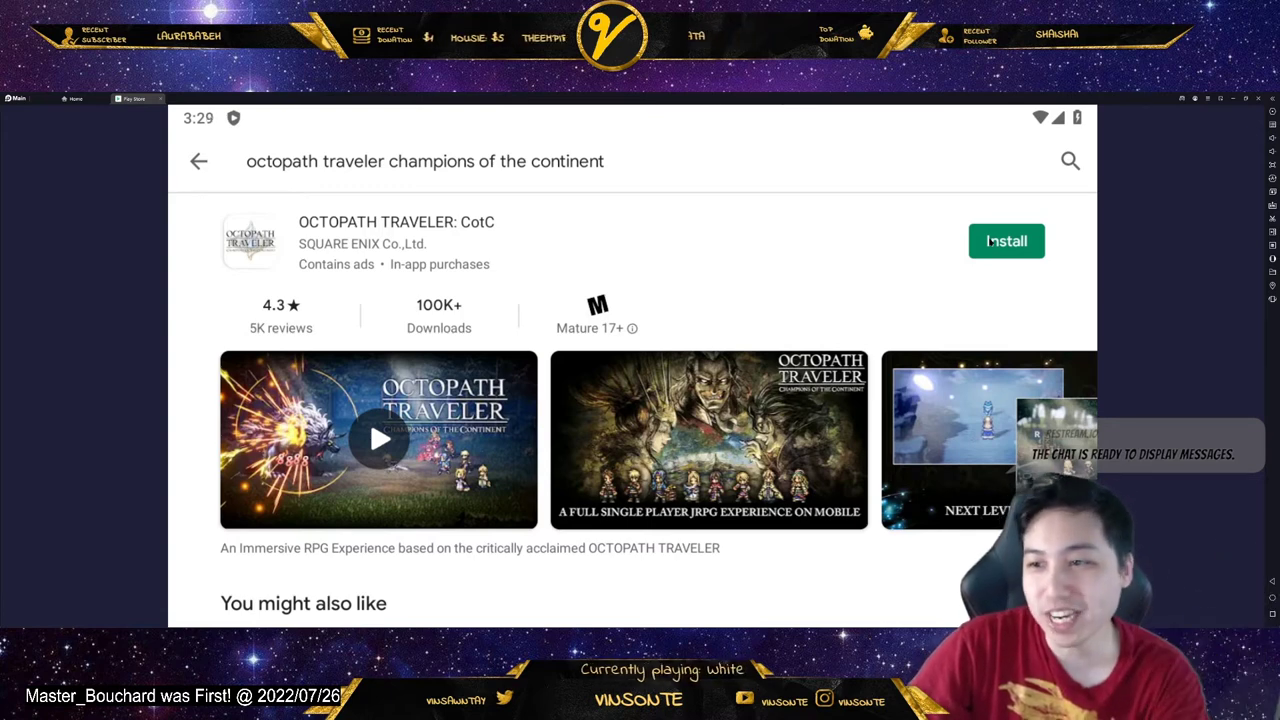
- Start installing OCTOPATH TRAVELER: CotC, then search the Play Store for 'google chrome'
click(988, 241)
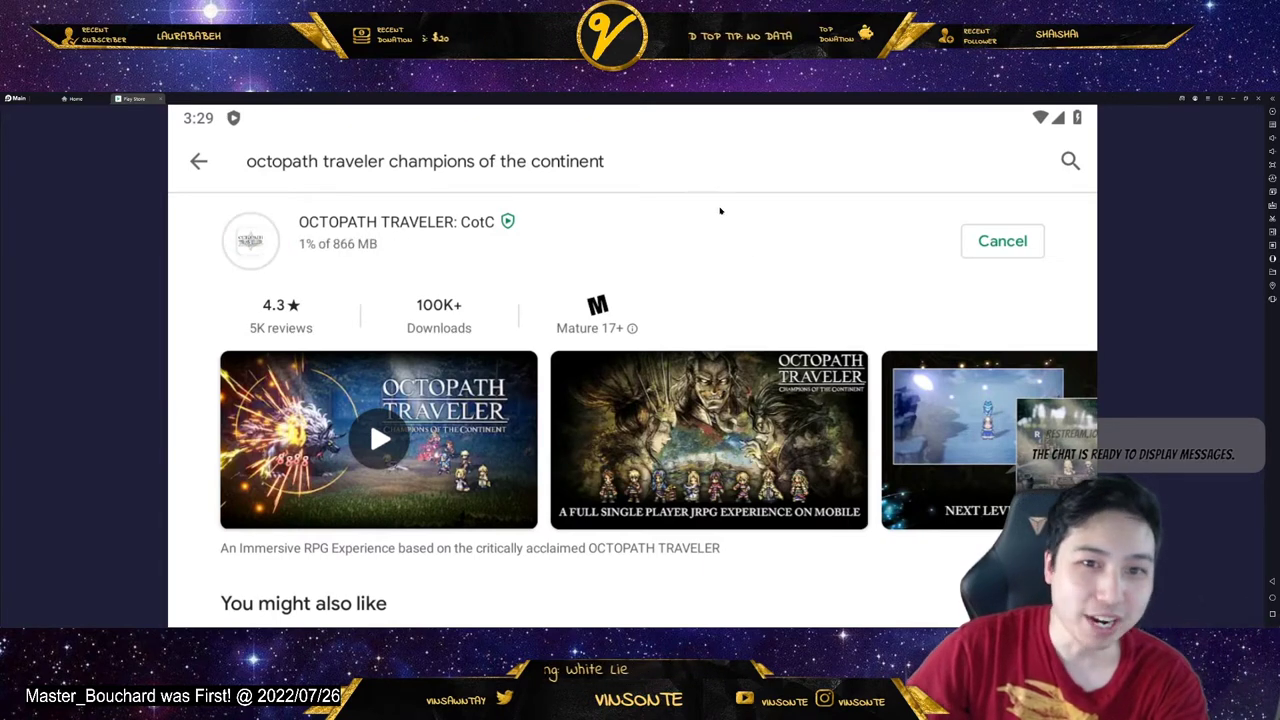
click(652, 163)
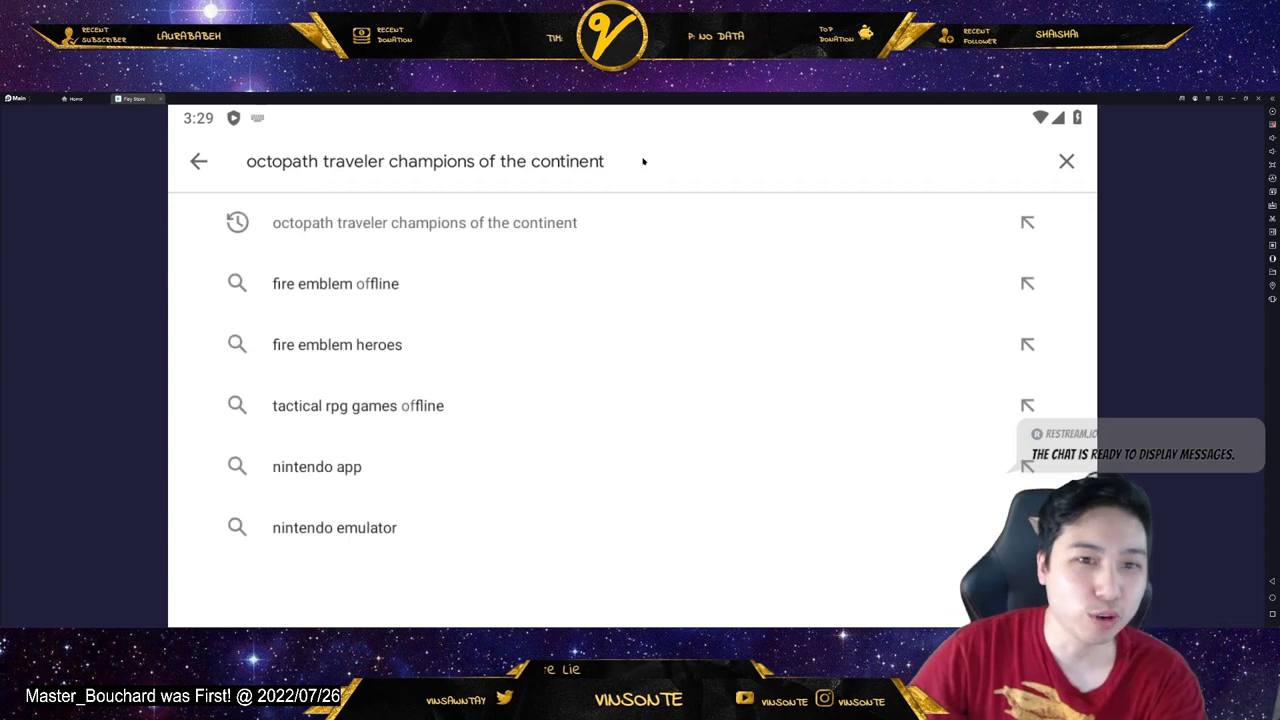
key(BackSpace)
key(BackSpace)
key(BackSpace)
key(BackSpace)
key(BackSpace)
key(BackSpace)
key(BackSpace)
key(BackSpace)
key(BackSpace)
key(BackSpace)
key(BackSpace)
key(BackSpace)
key(BackSpace)
key(BackSpace)
key(BackSpace)
key(BackSpace)
key(BackSpace)
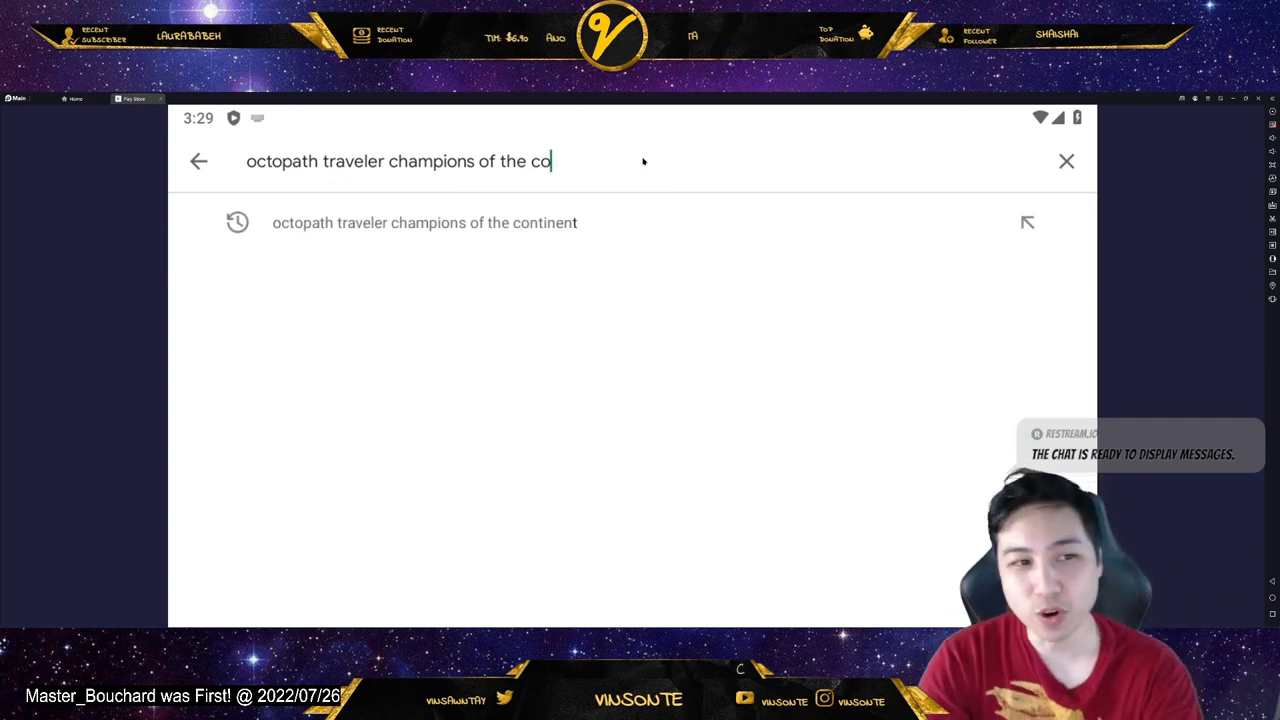
key(BackSpace)
key(BackSpace)
key(BackSpace)
key(BackSpace)
key(BackSpace)
key(BackSpace)
key(BackSpace)
key(BackSpace)
key(BackSpace)
key(BackSpace)
key(BackSpace)
key(BackSpace)
key(BackSpace)
key(BackSpace)
key(BackSpace)
key(BackSpace)
key(BackSpace)
key(BackSpace)
key(BackSpace)
key(BackSpace)
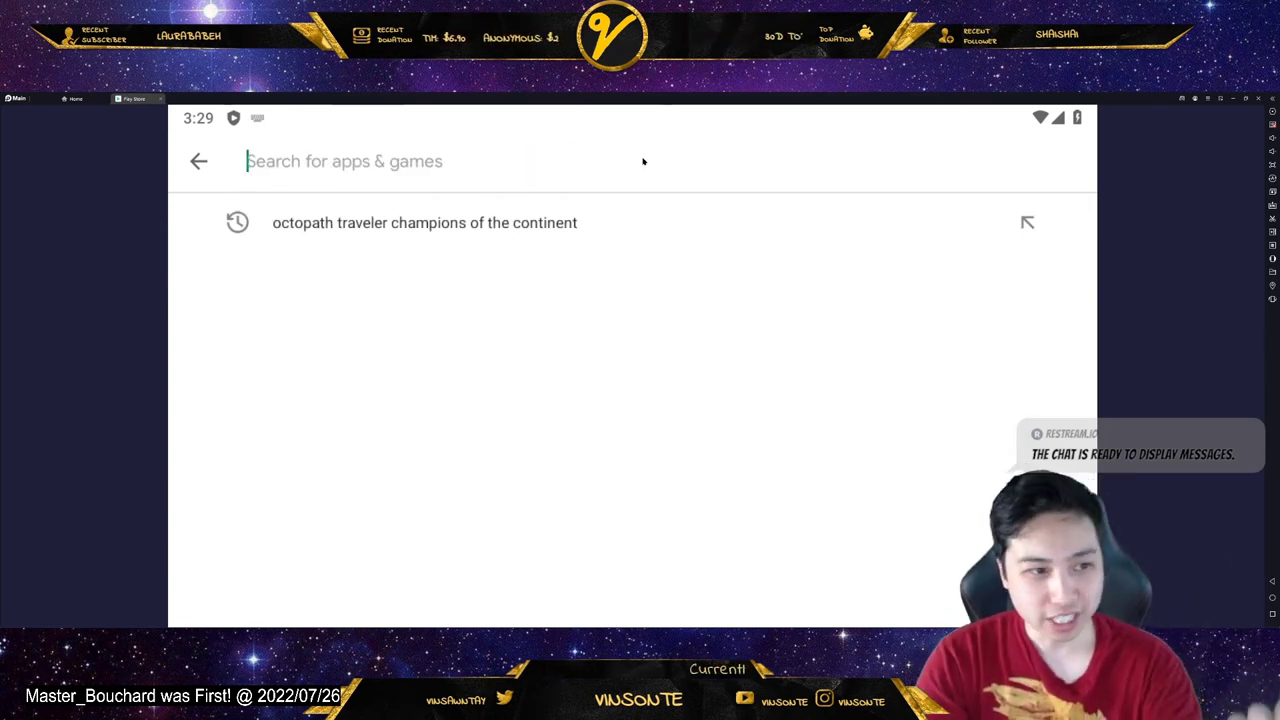
text(google chrome)
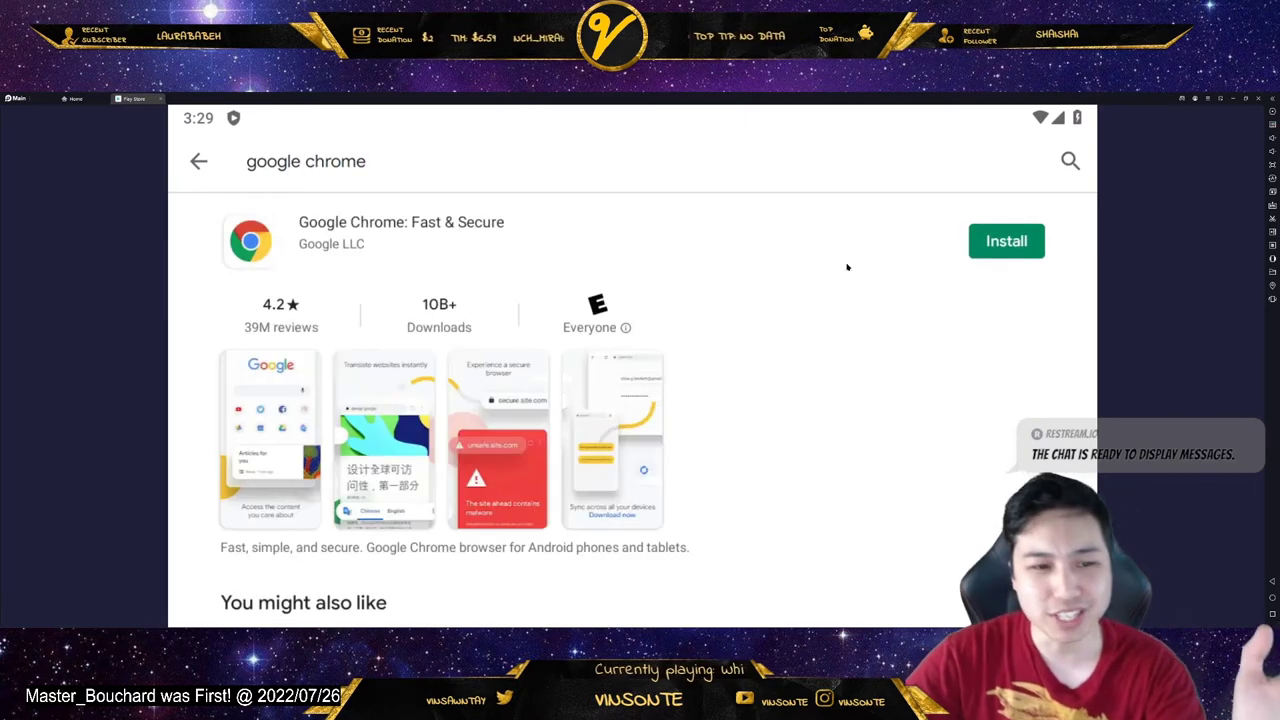
- Install Google Chrome: Fast & Secure from its Play Store listing
click(986, 255)
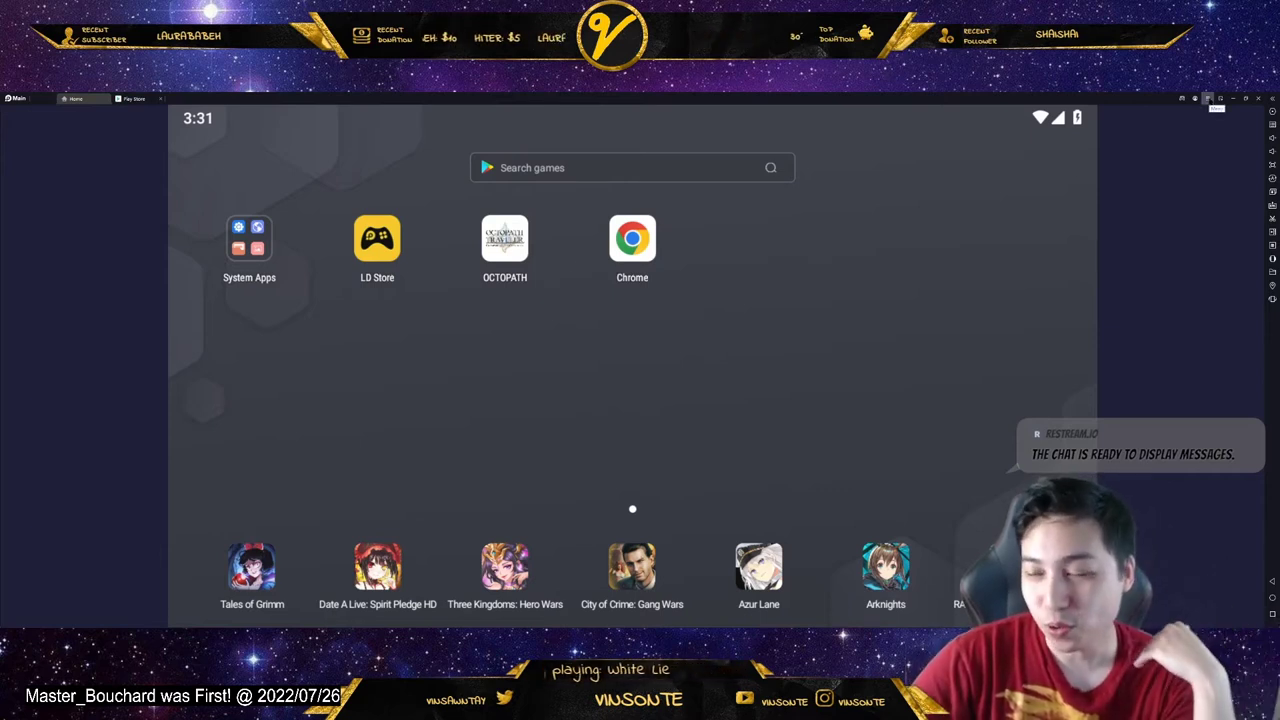
- Save LDPlayer's Network settings, then launch the OCTOPATH game from the home screen
click(1208, 98)
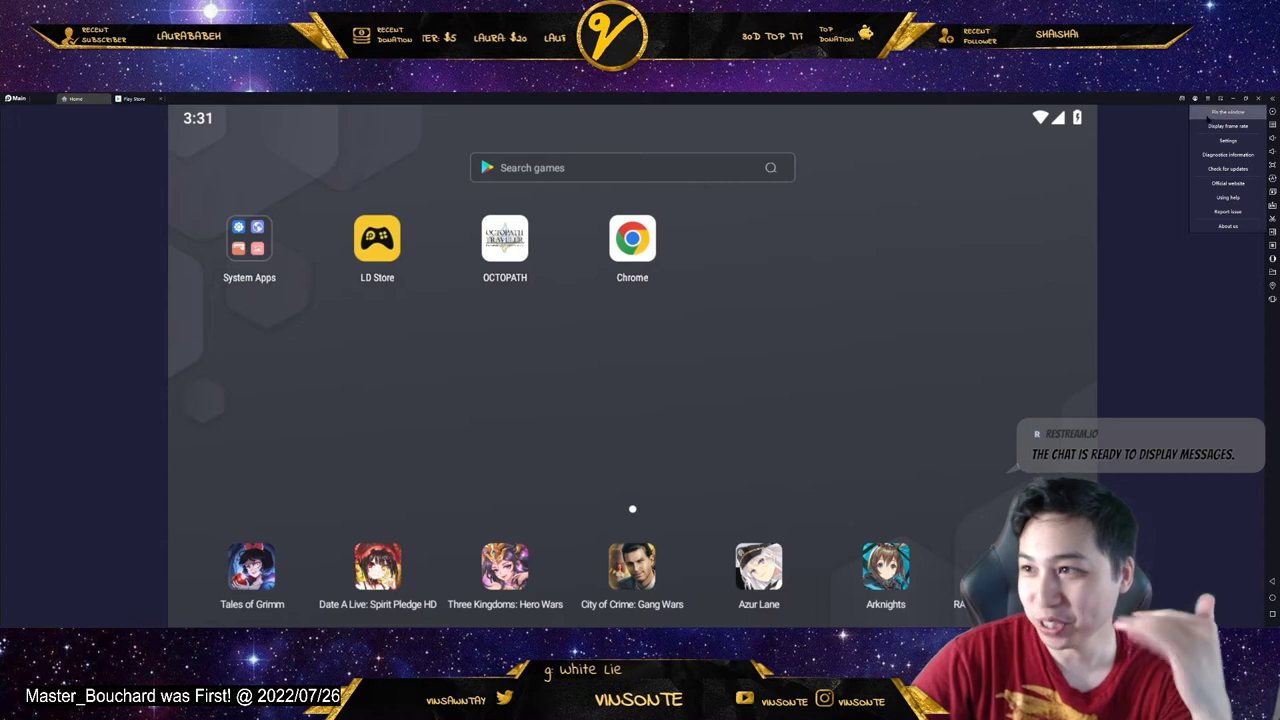
click(1226, 140)
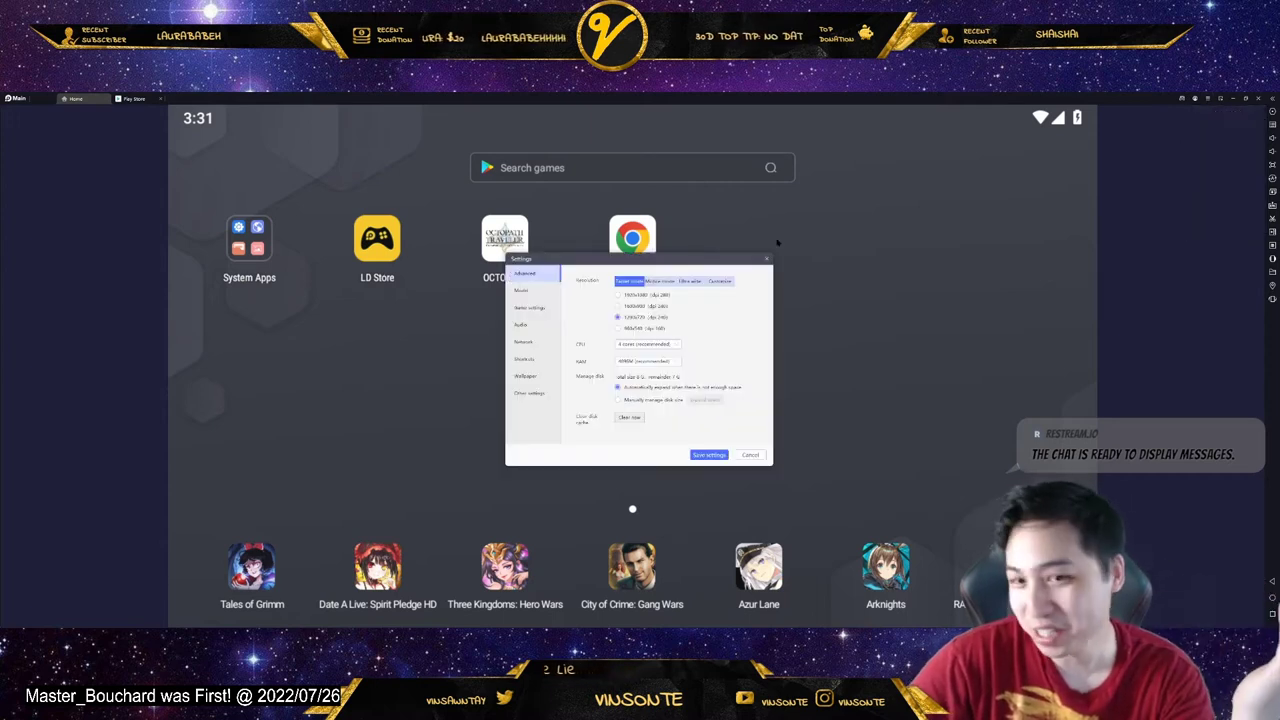
click(534, 343)
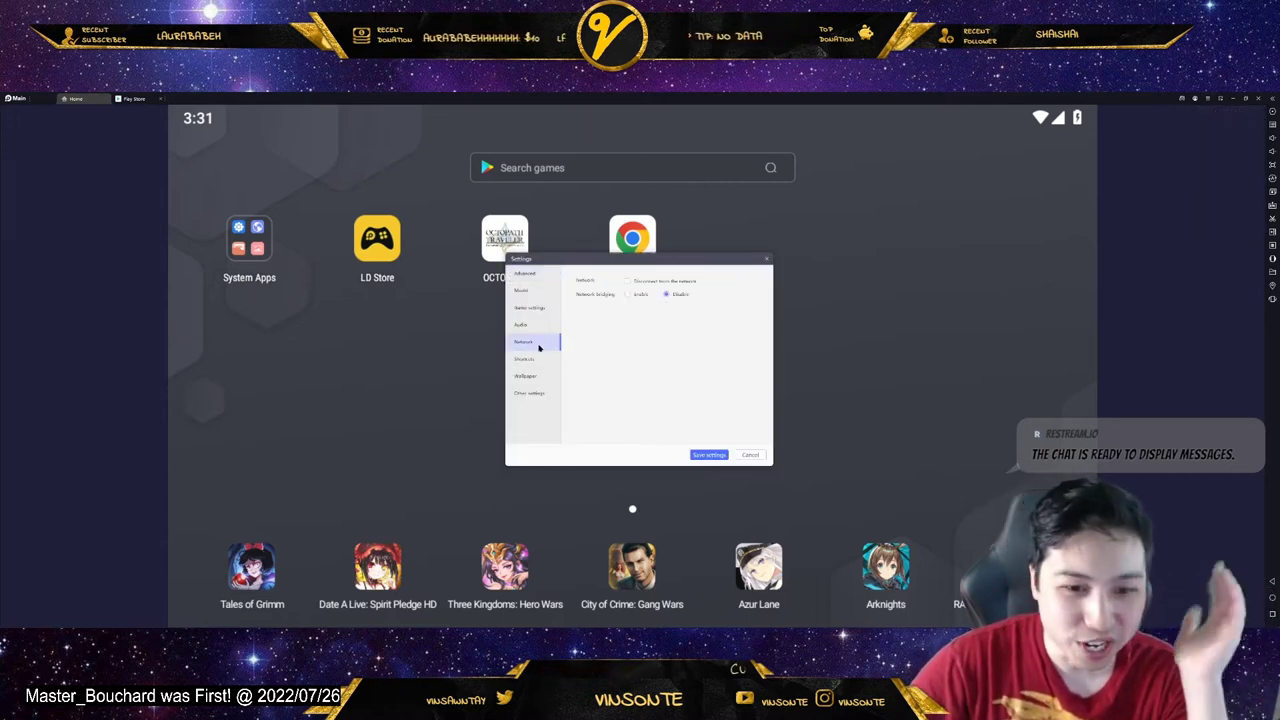
click(710, 455)
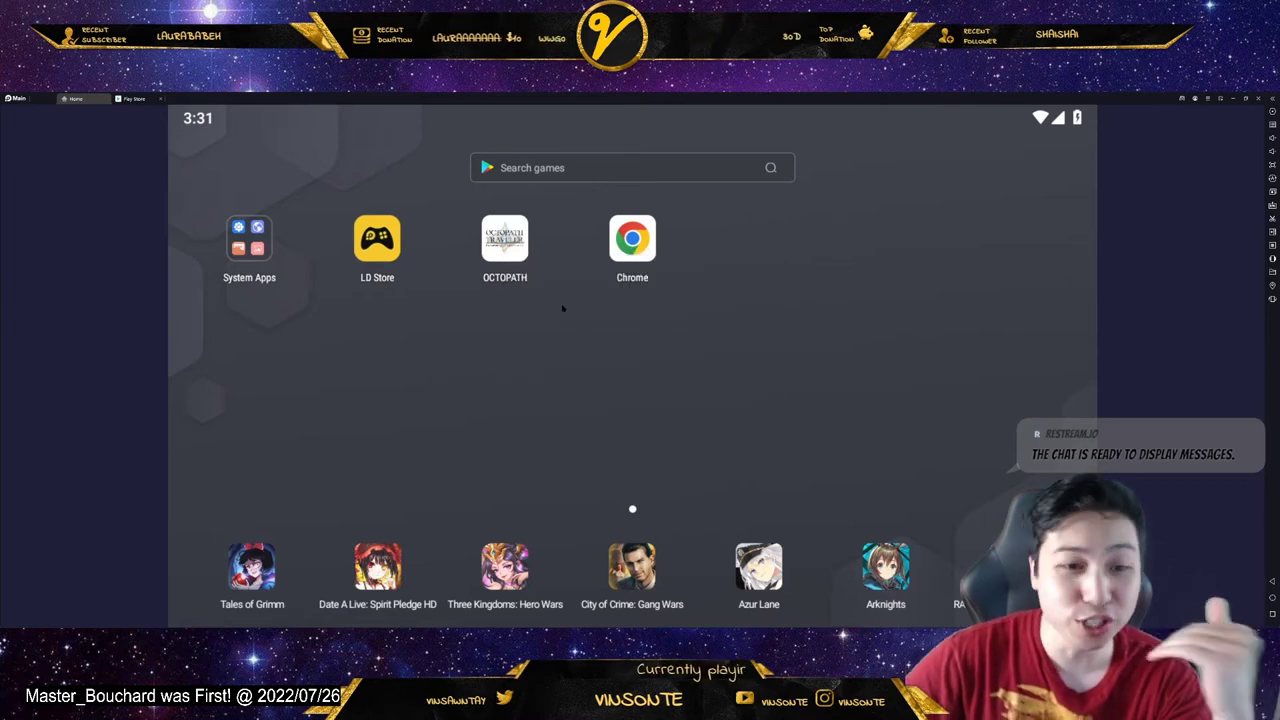
click(512, 236)
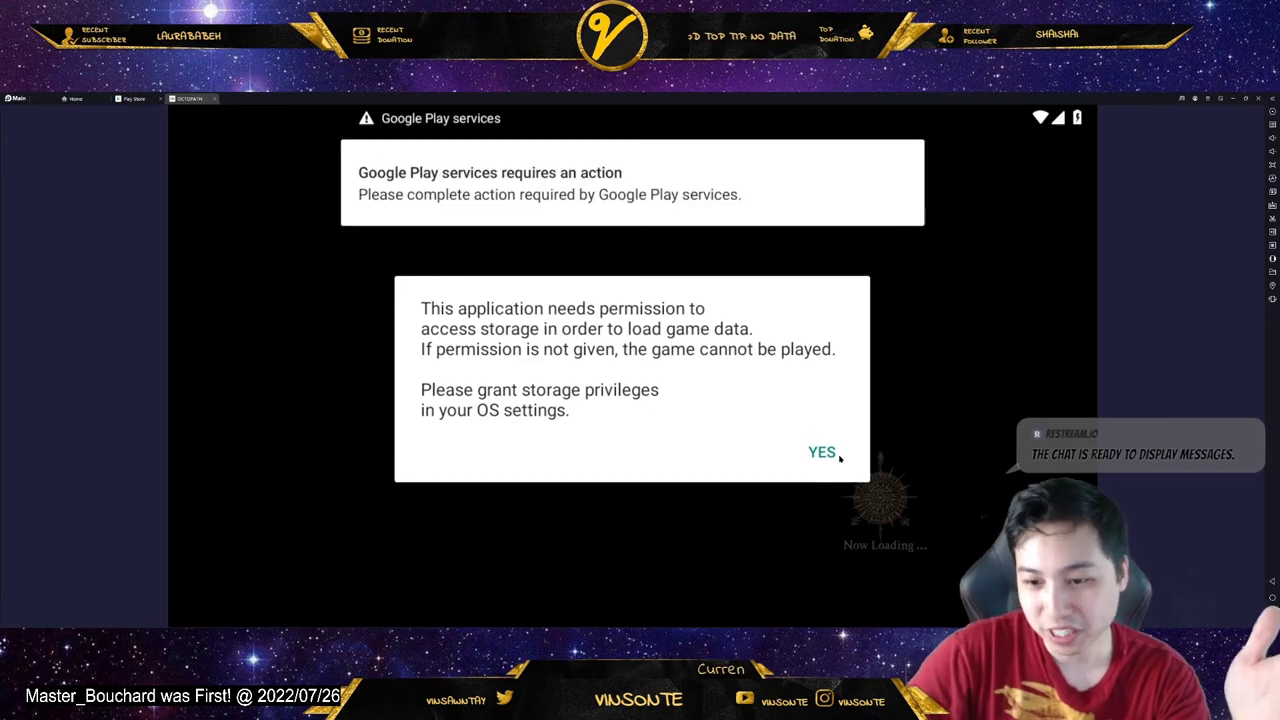
- Grant the game storage permission, then change the network bridging option in LDPlayer's Network settings
click(832, 446)
click(795, 416)
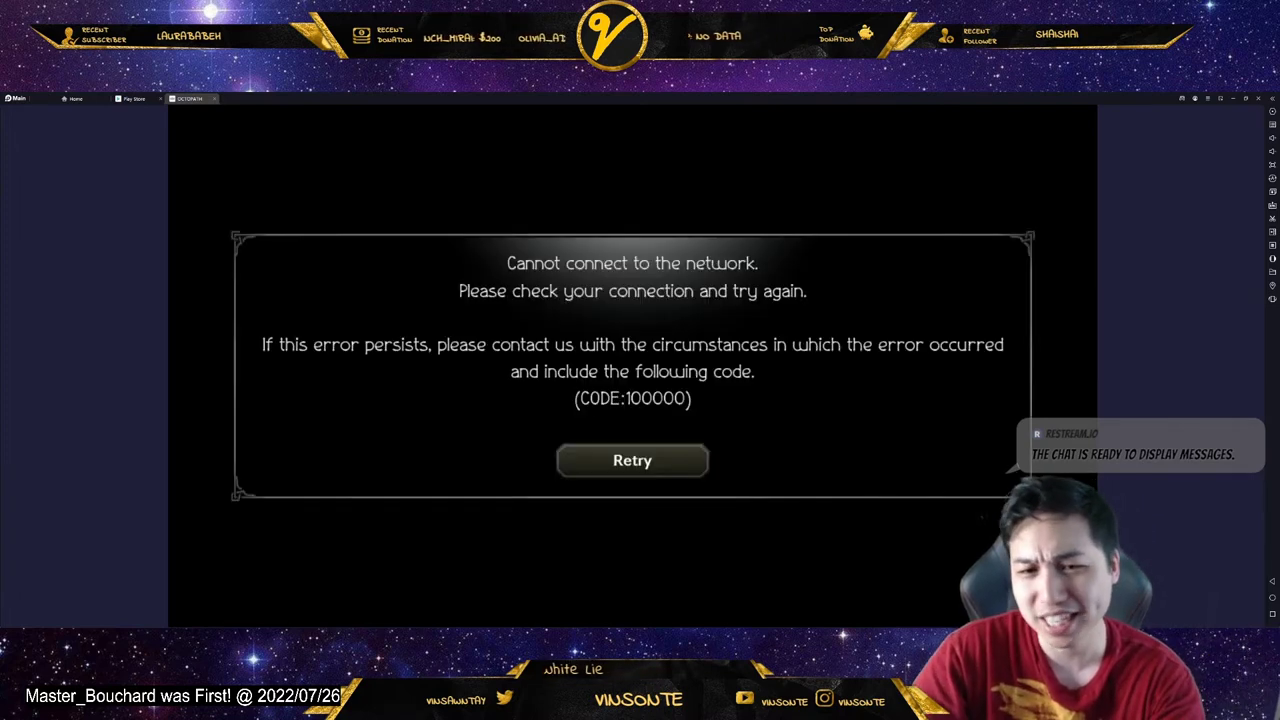
click(1207, 98)
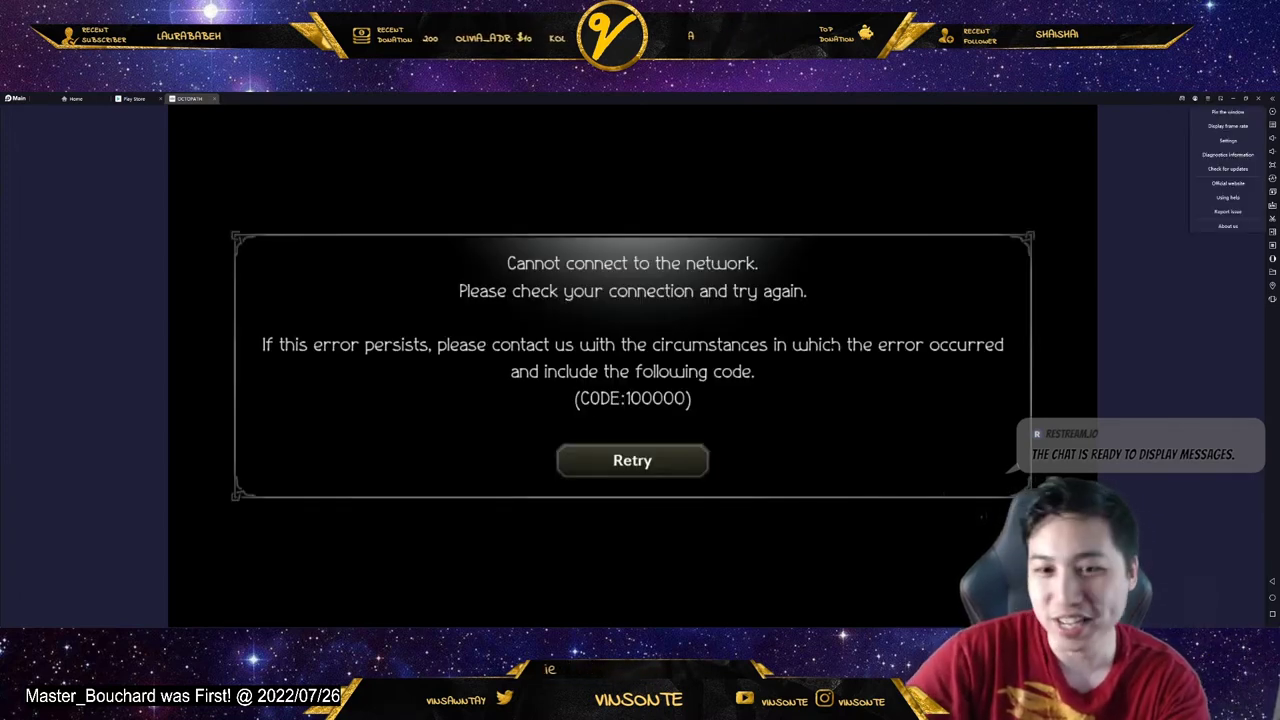
click(1228, 140)
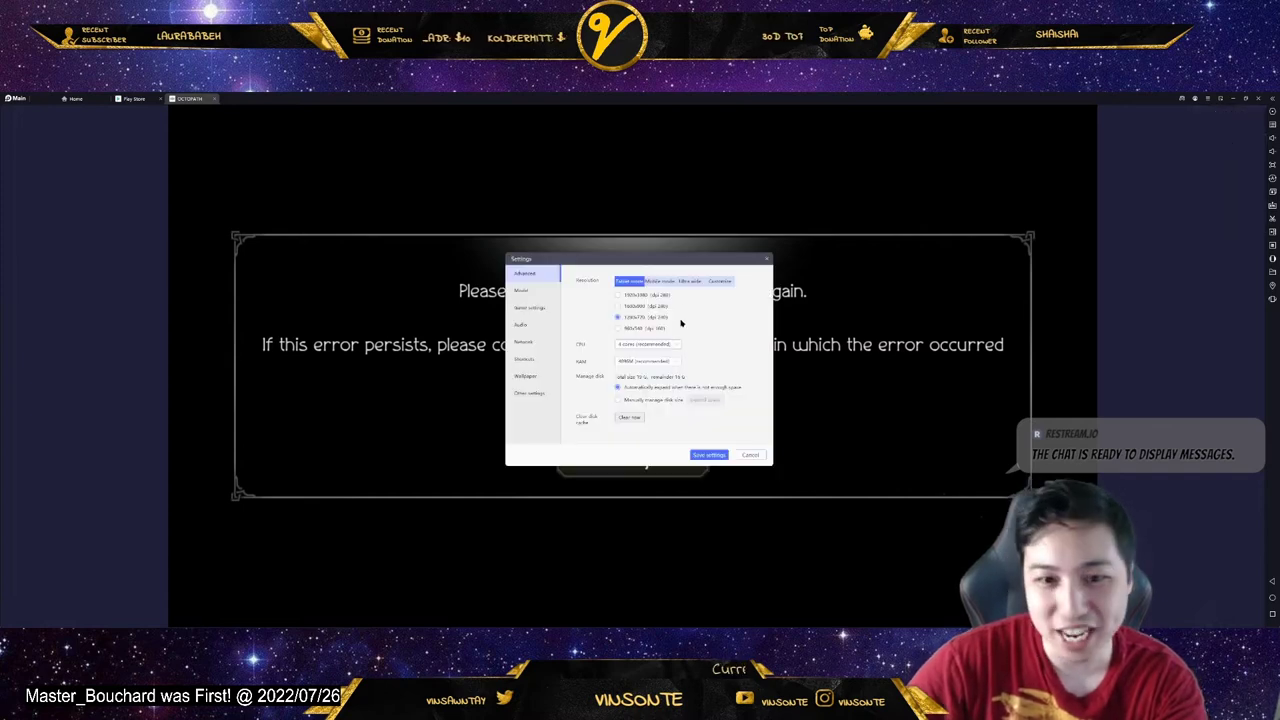
click(523, 341)
click(667, 293)
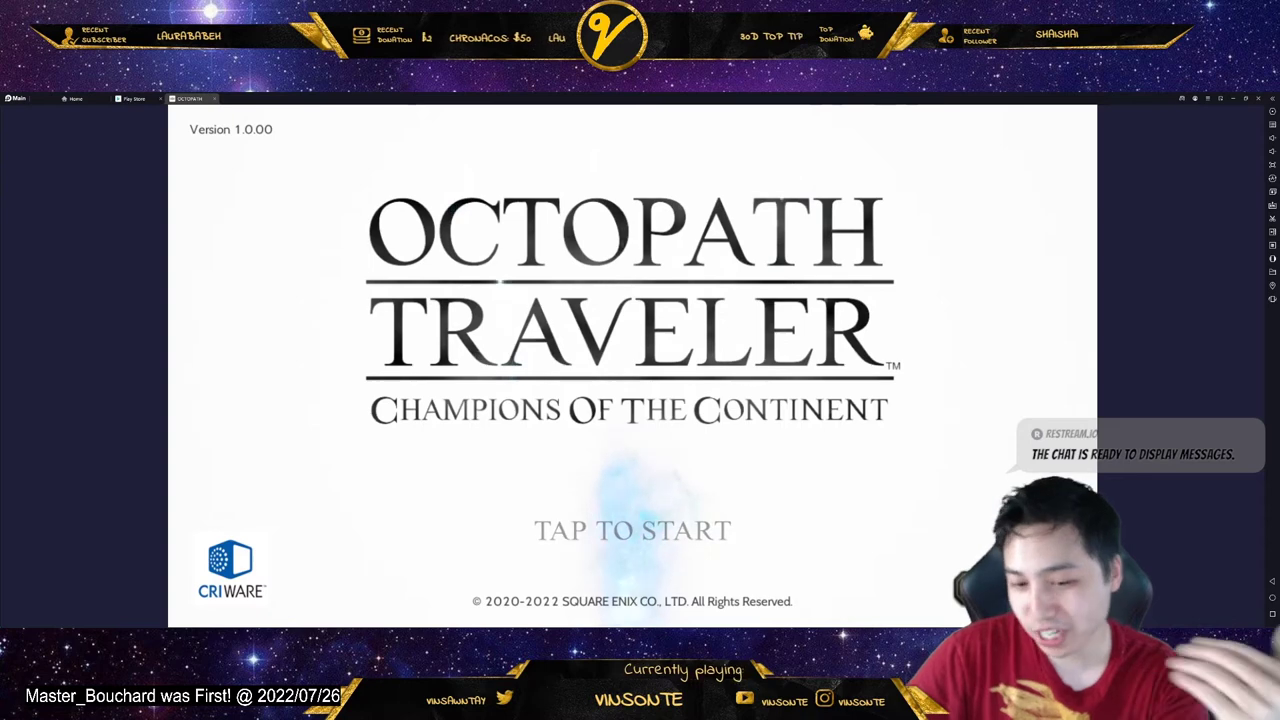
- Start from the title screen, accept the Terms of Service and 16+ age check, and decline info sharing
click(949, 368)
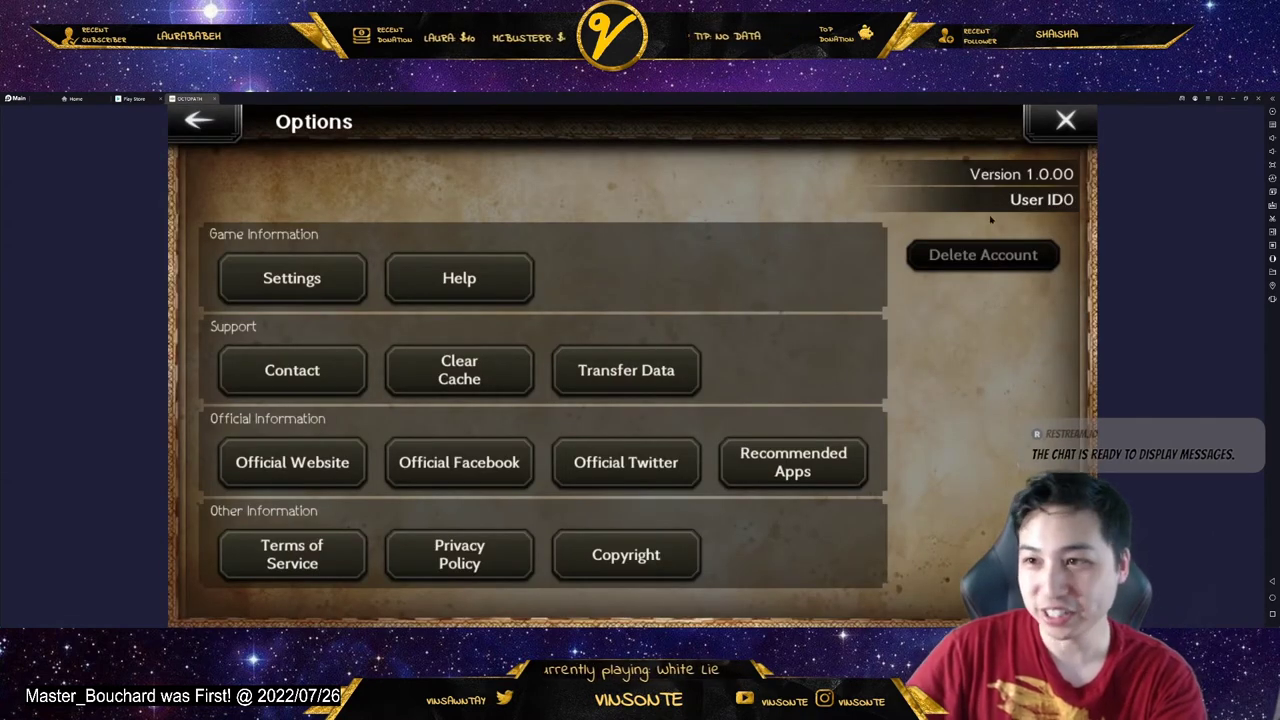
click(214, 121)
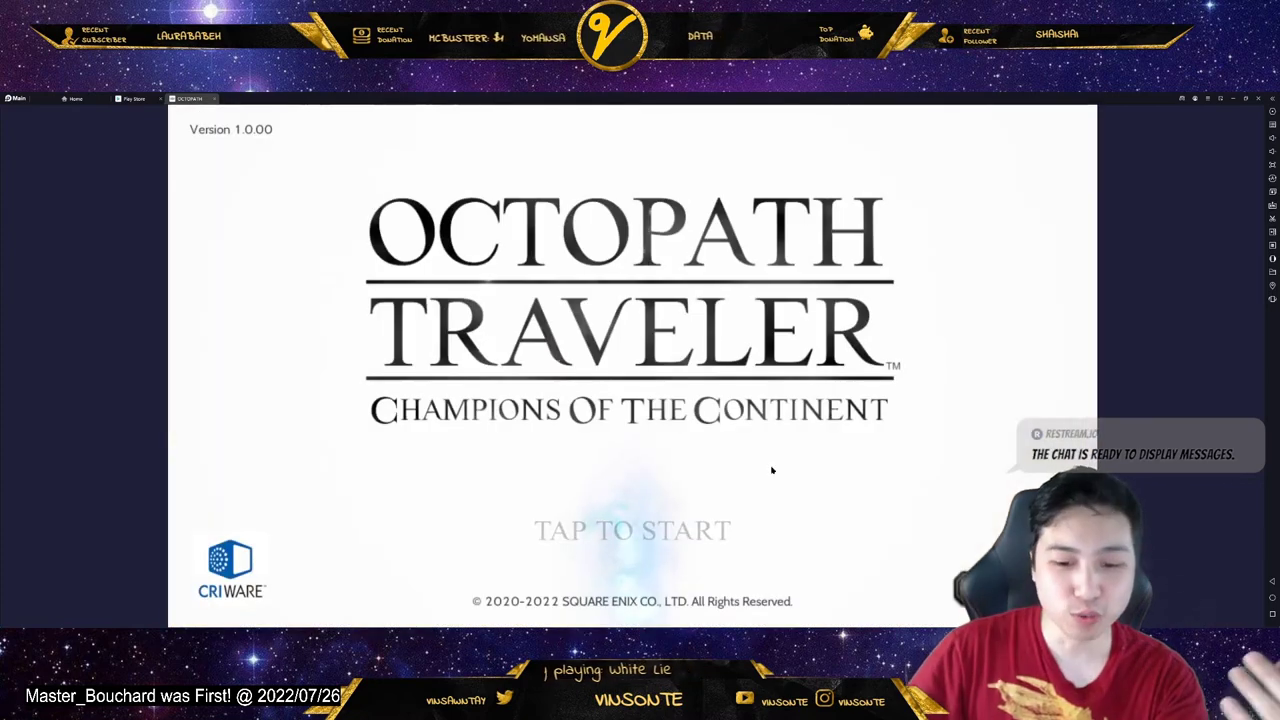
click(691, 506)
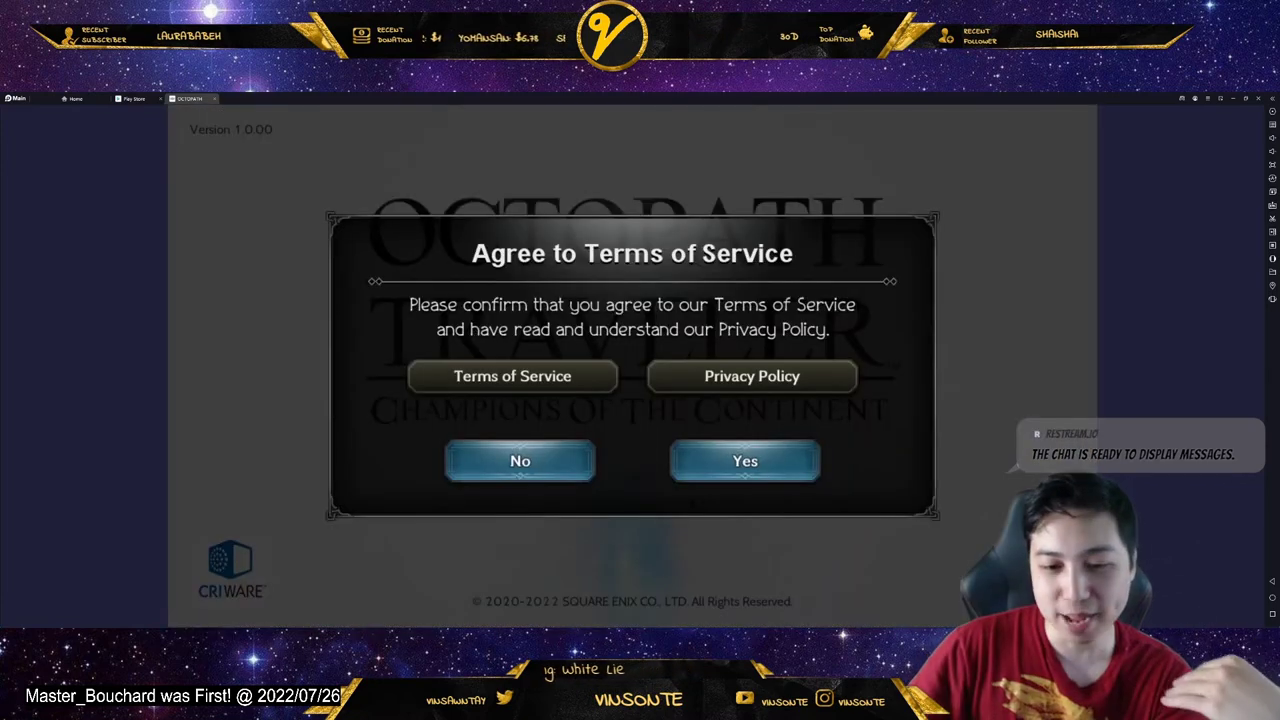
click(757, 476)
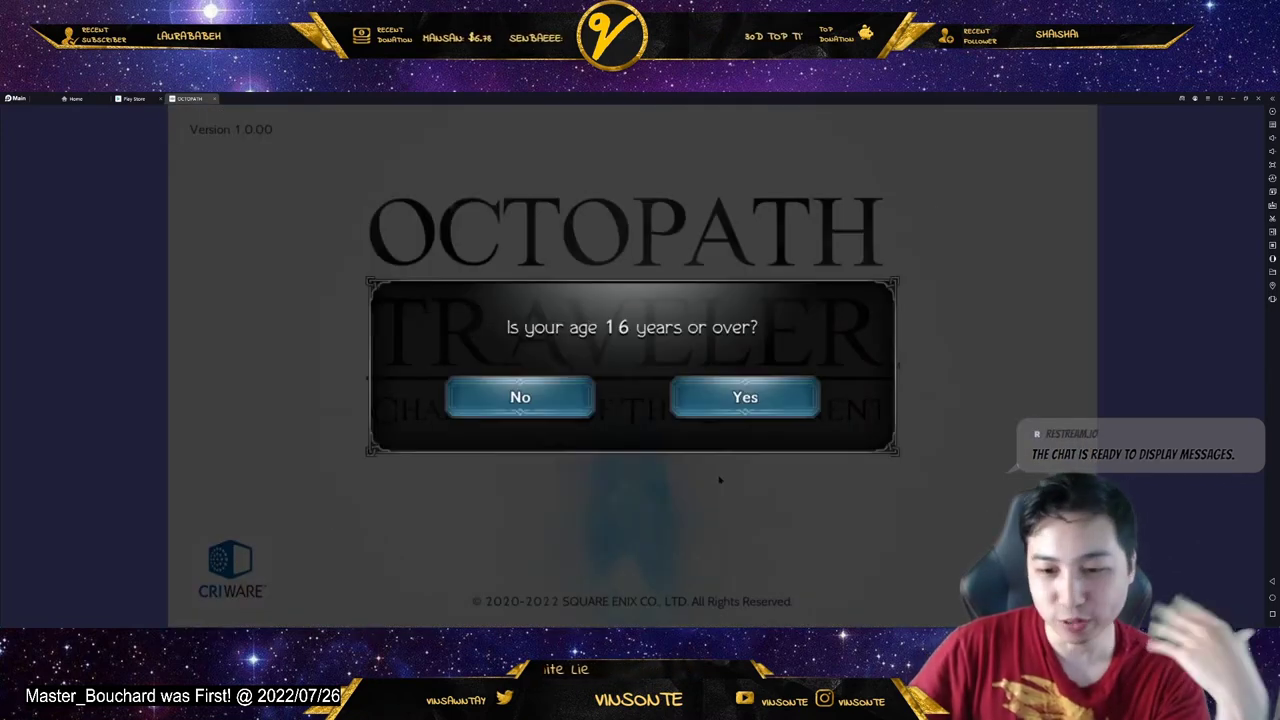
click(742, 405)
click(520, 464)
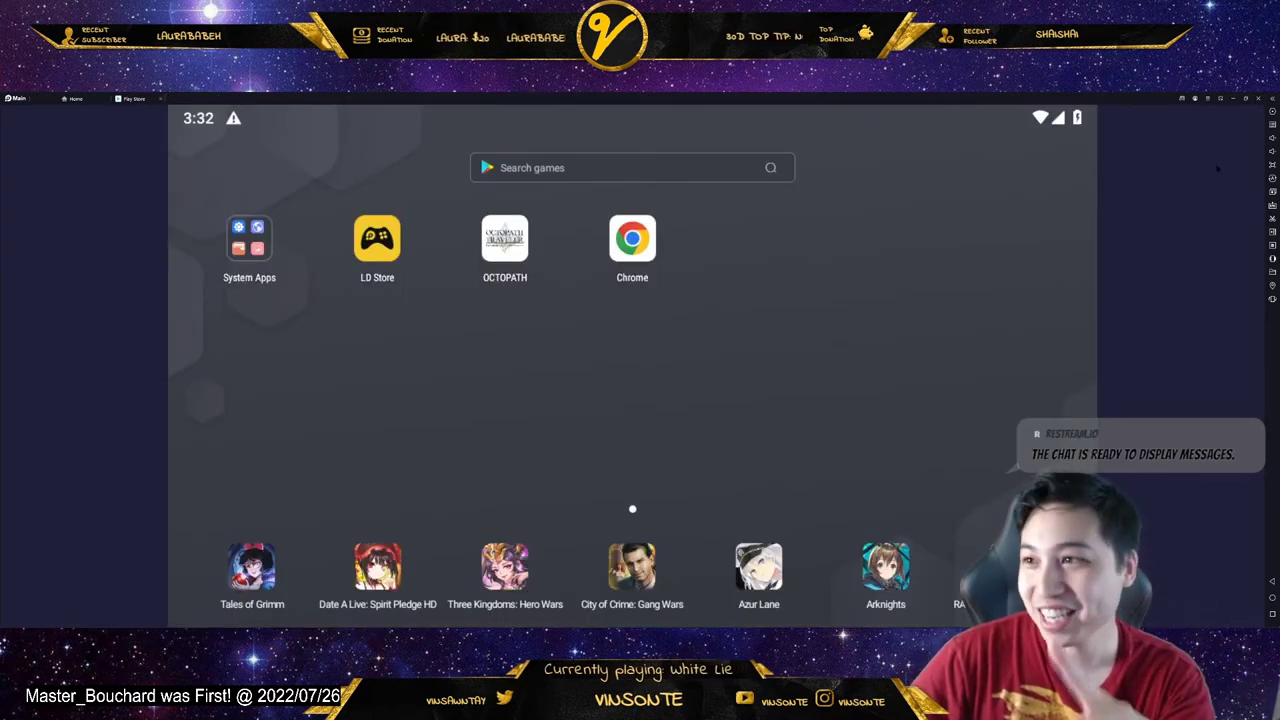
- Save LDPlayer's Network settings again and relaunch OCTOPATH
click(1207, 98)
click(1211, 145)
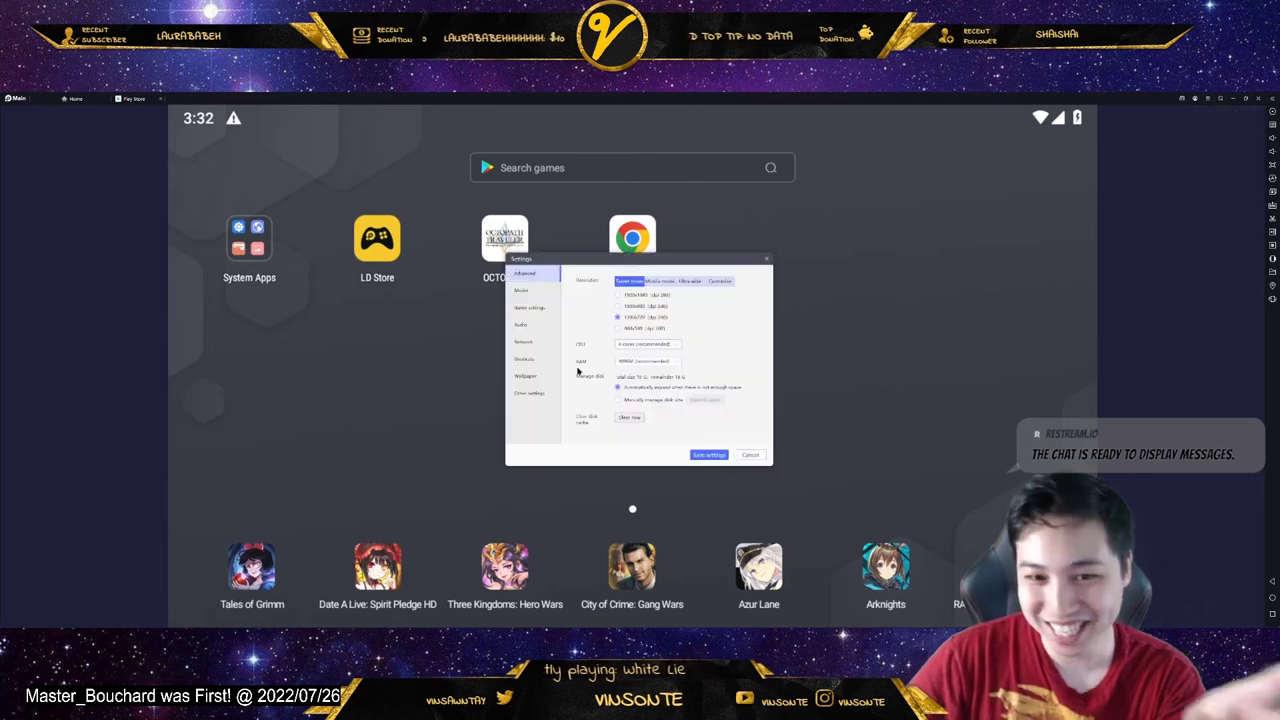
click(524, 342)
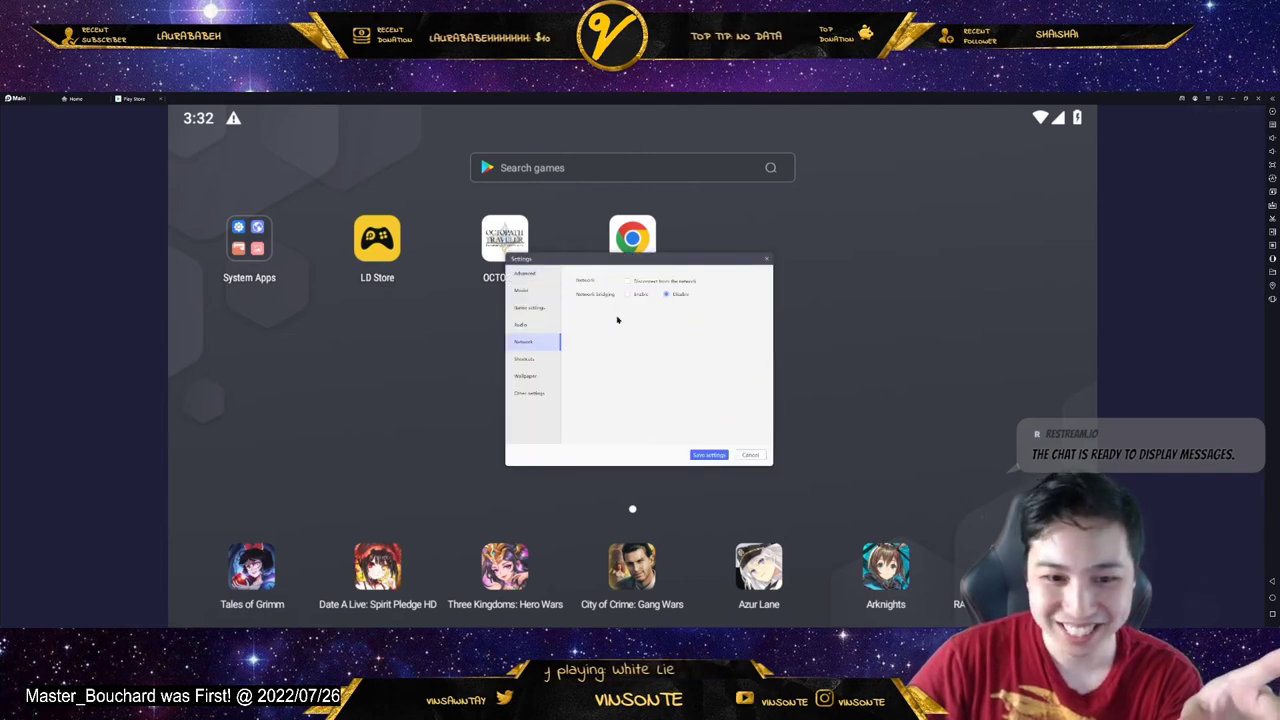
click(709, 455)
click(517, 237)
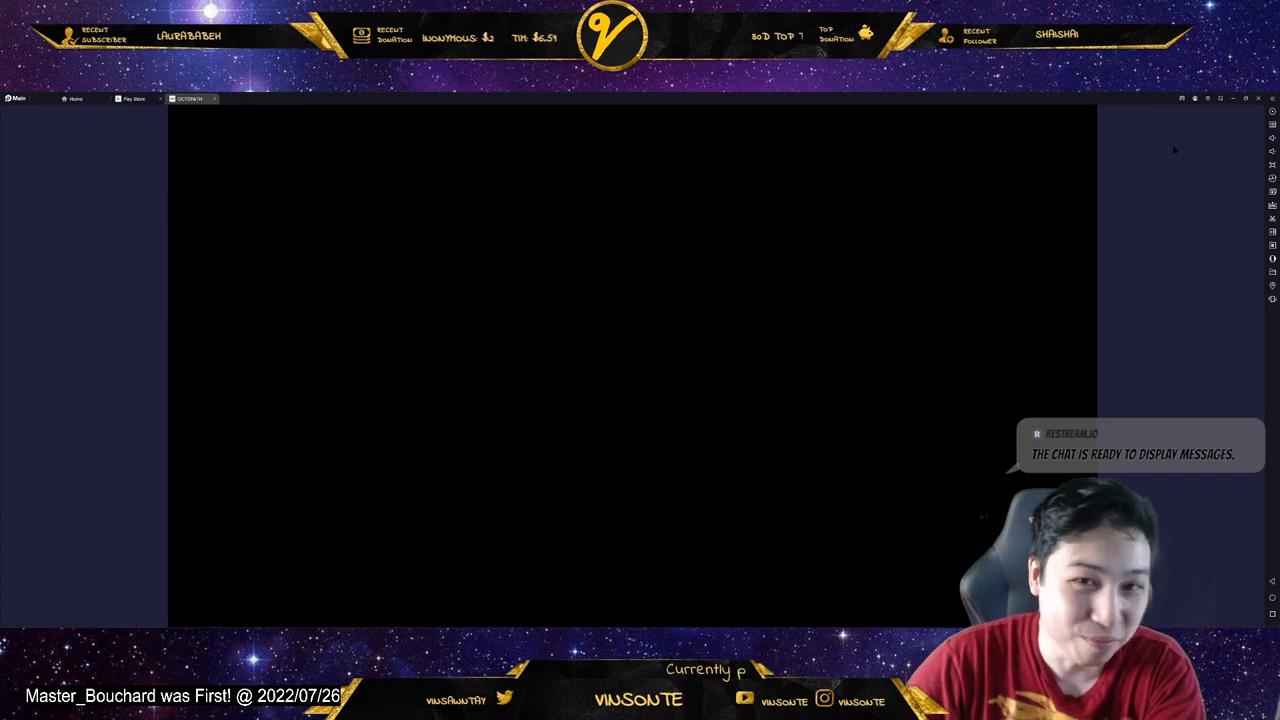
- Save LDPlayer's Network settings and retry the game's server connection
click(1207, 98)
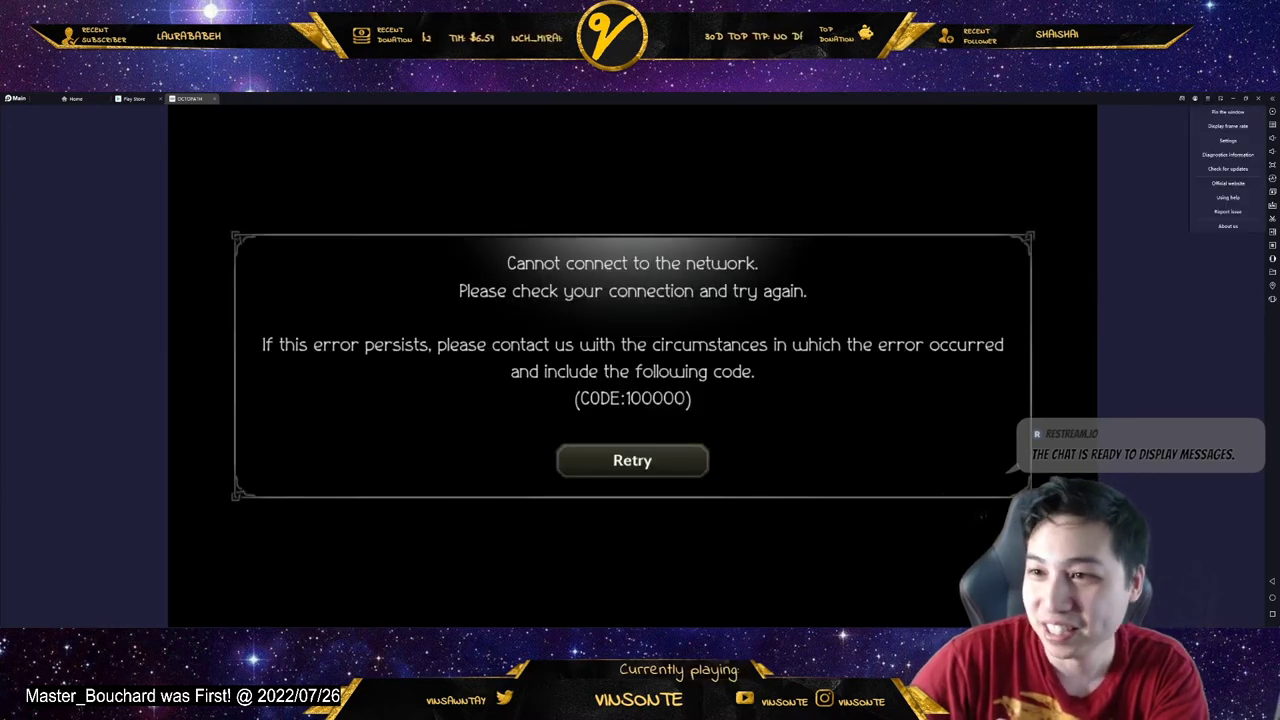
click(1230, 148)
click(530, 342)
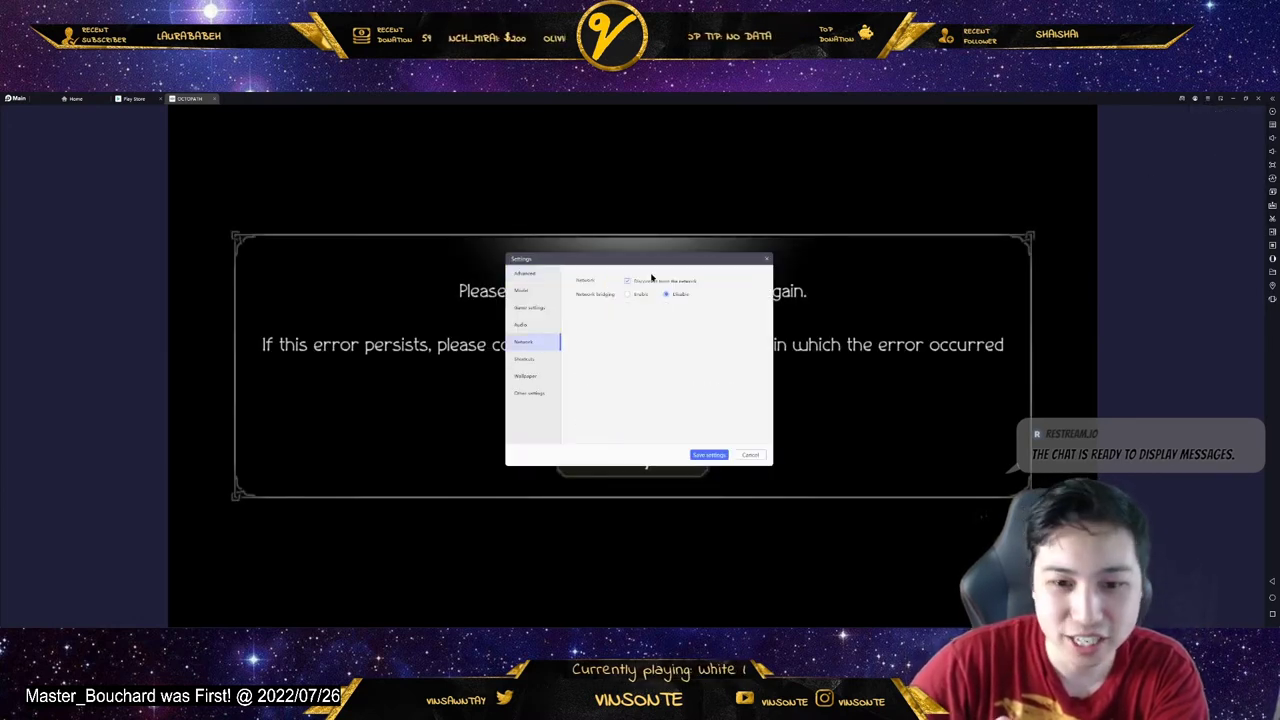
click(709, 455)
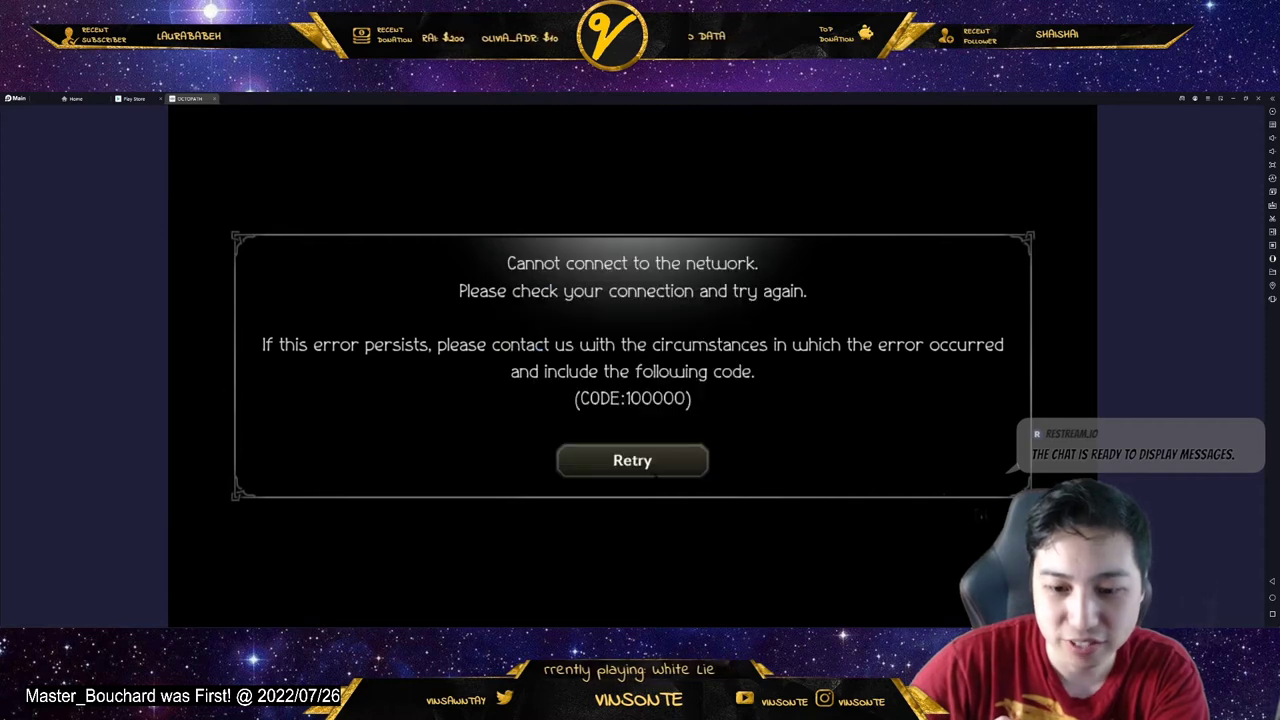
click(690, 467)
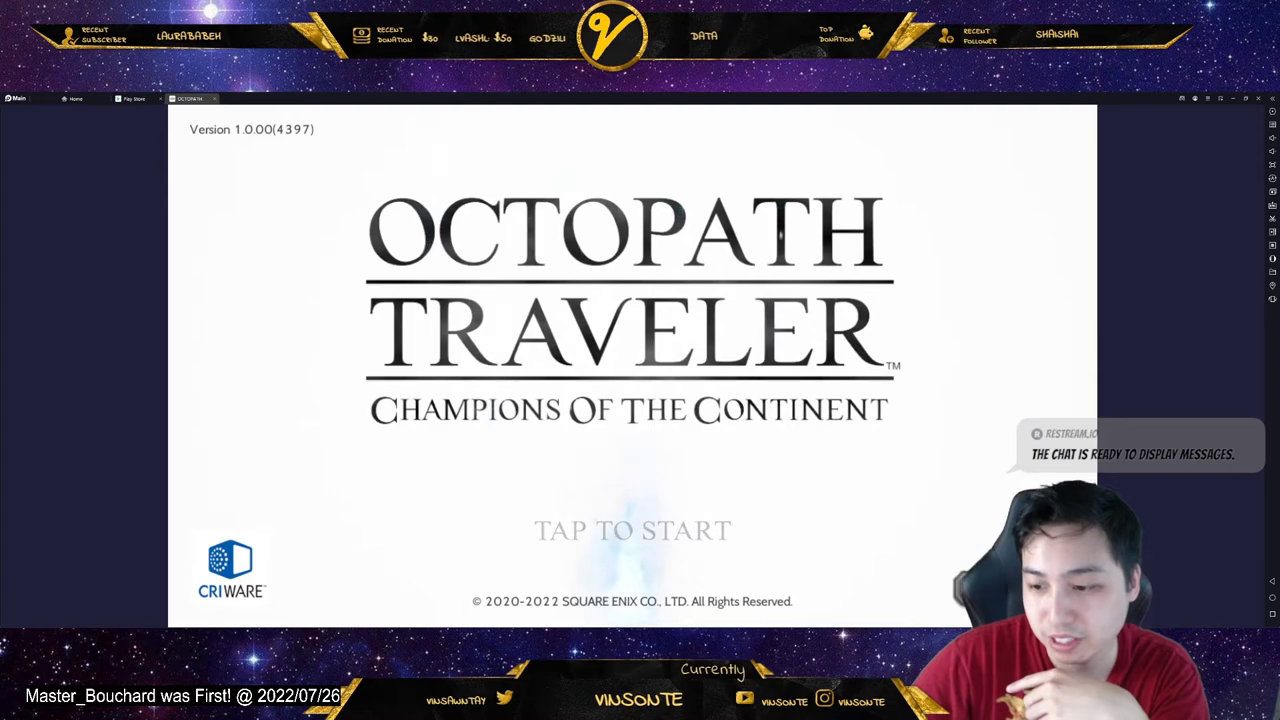
- Delete the current game account from Options, confirming each warning prompt
click(1027, 293)
click(983, 256)
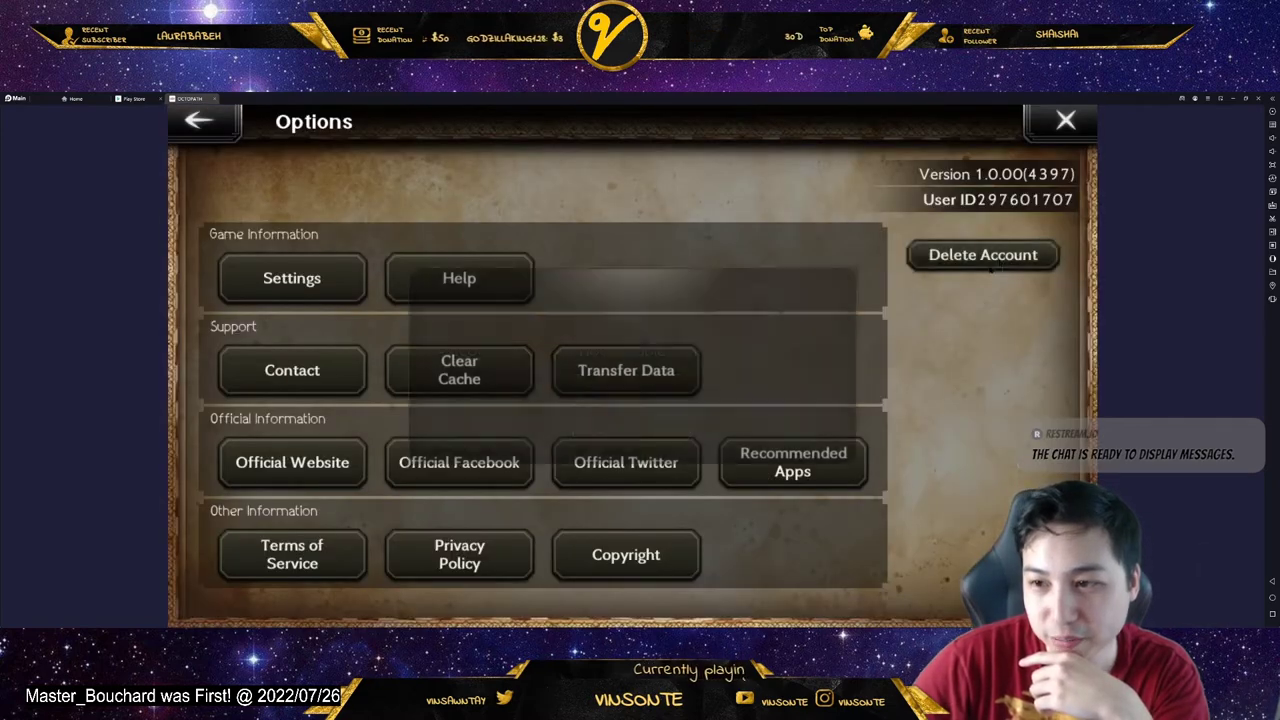
click(729, 491)
click(730, 452)
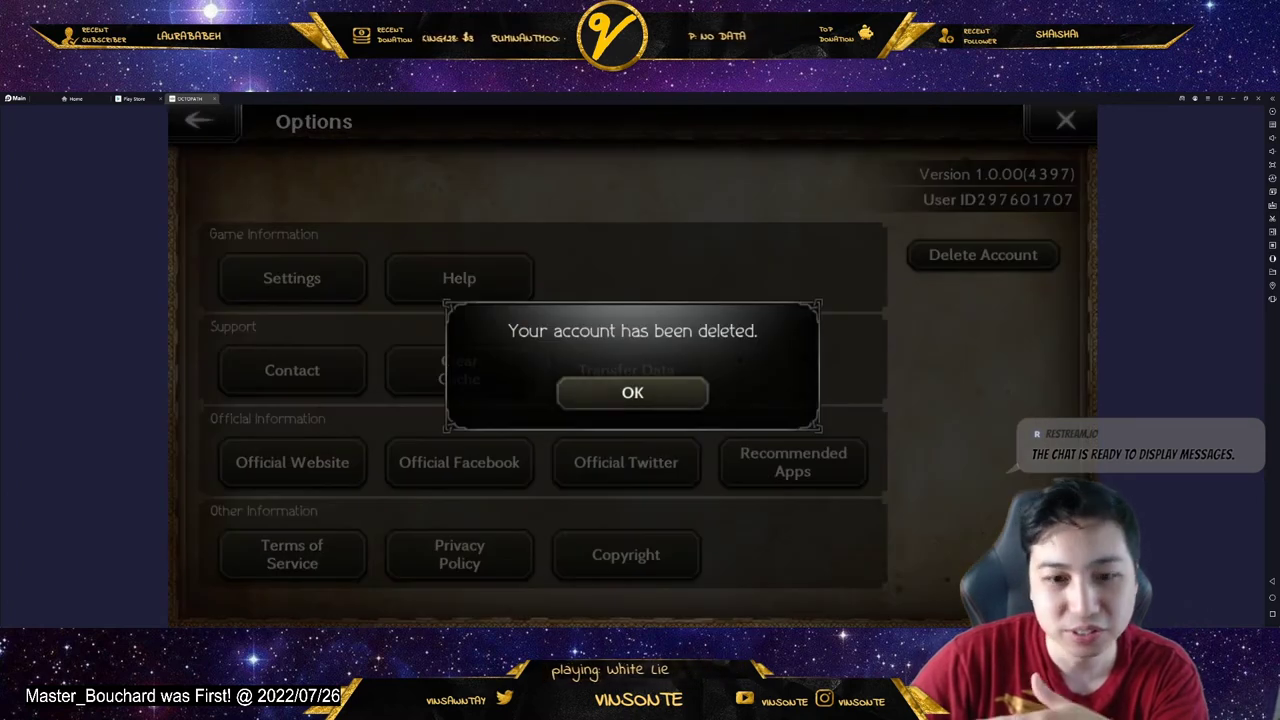
click(588, 392)
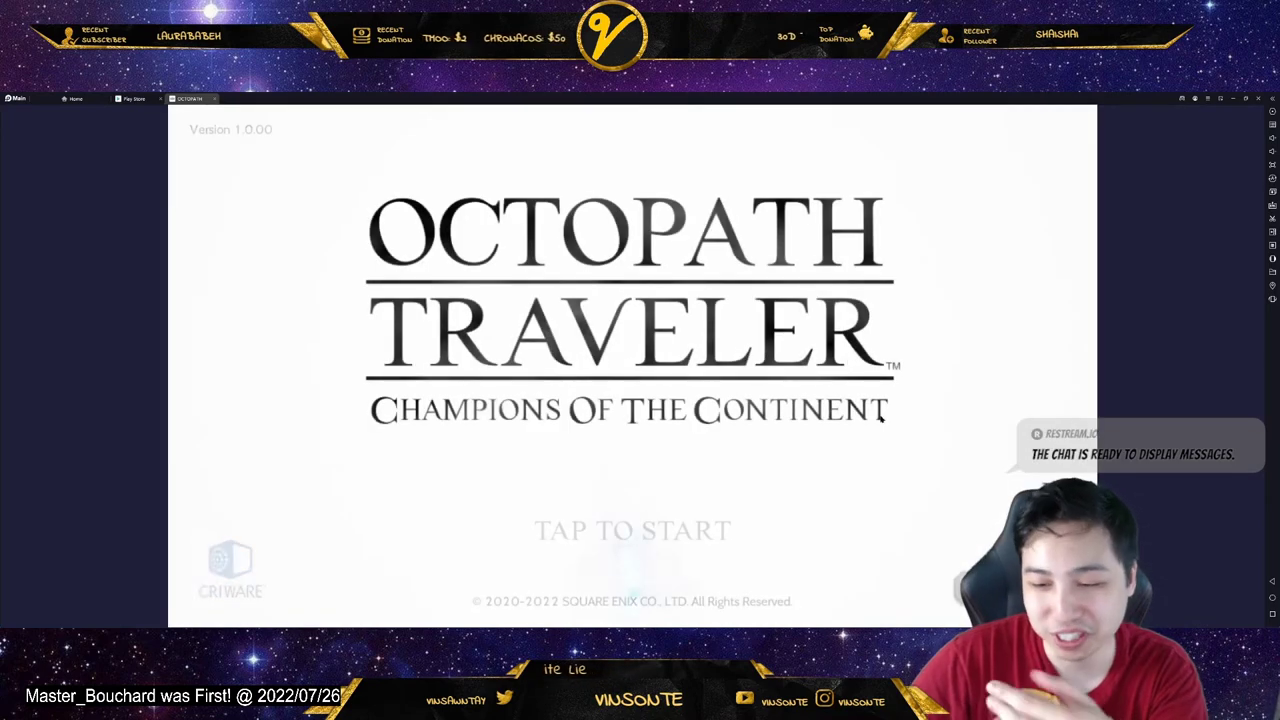
- Start a save-data transfer from the game's Options and confirm it
click(852, 360)
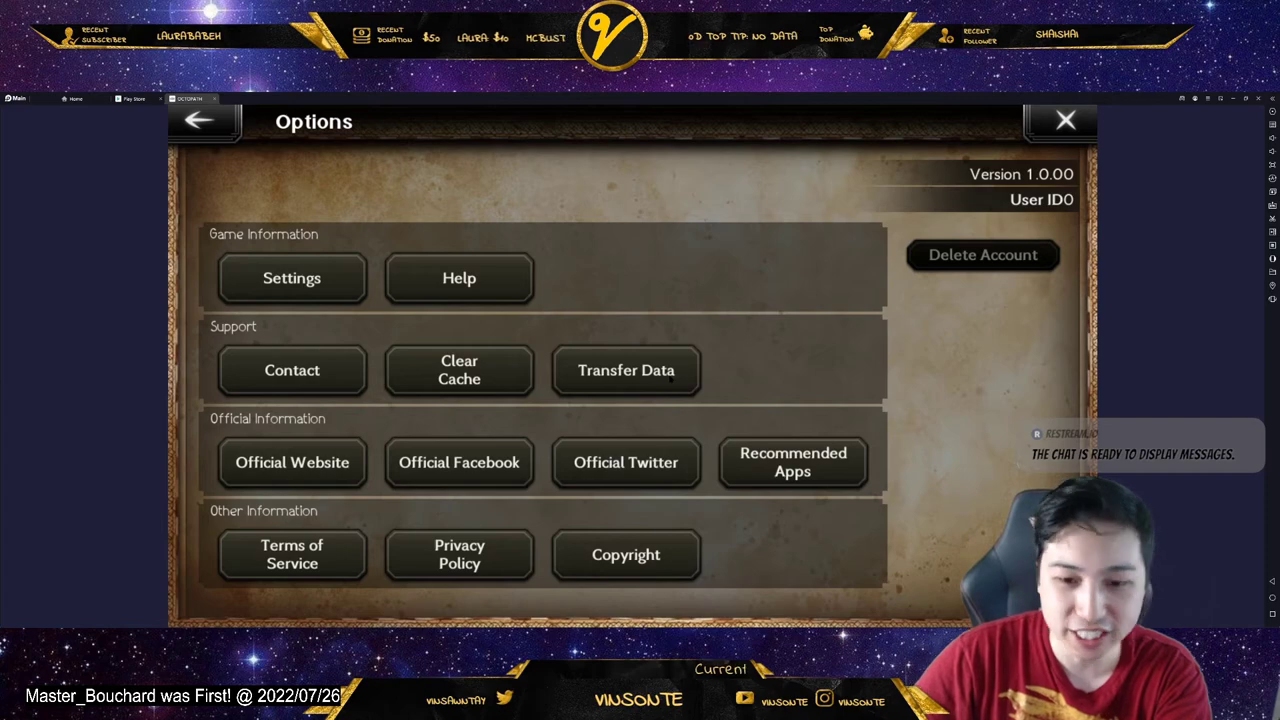
click(669, 371)
click(688, 417)
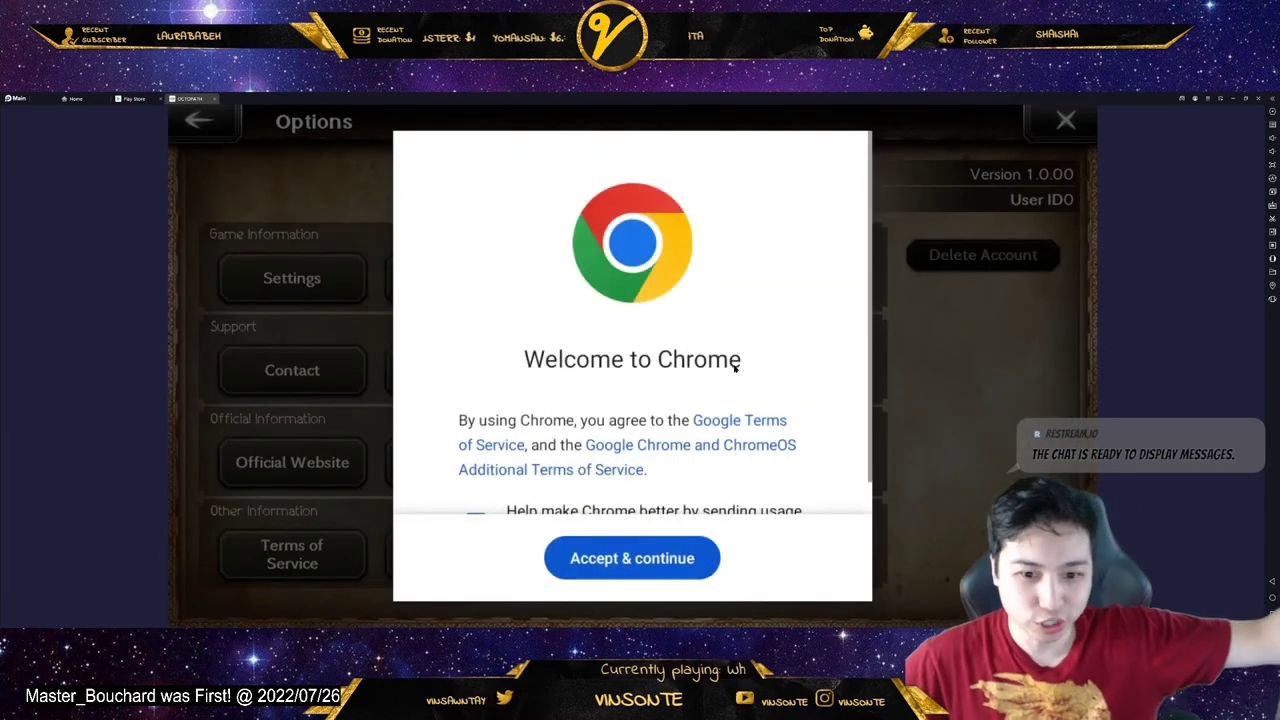
- Opt out of usage statistics and accept Chrome's first-run terms
scroll(700, 394, down, 1)
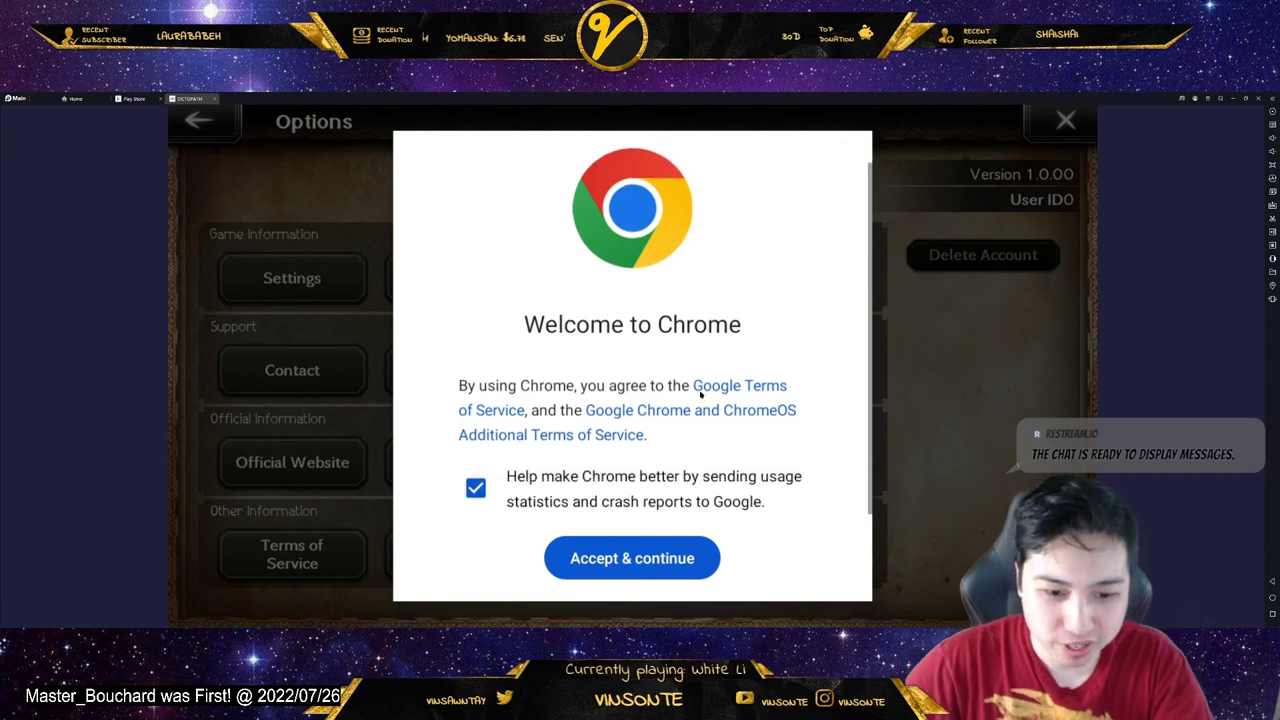
click(484, 489)
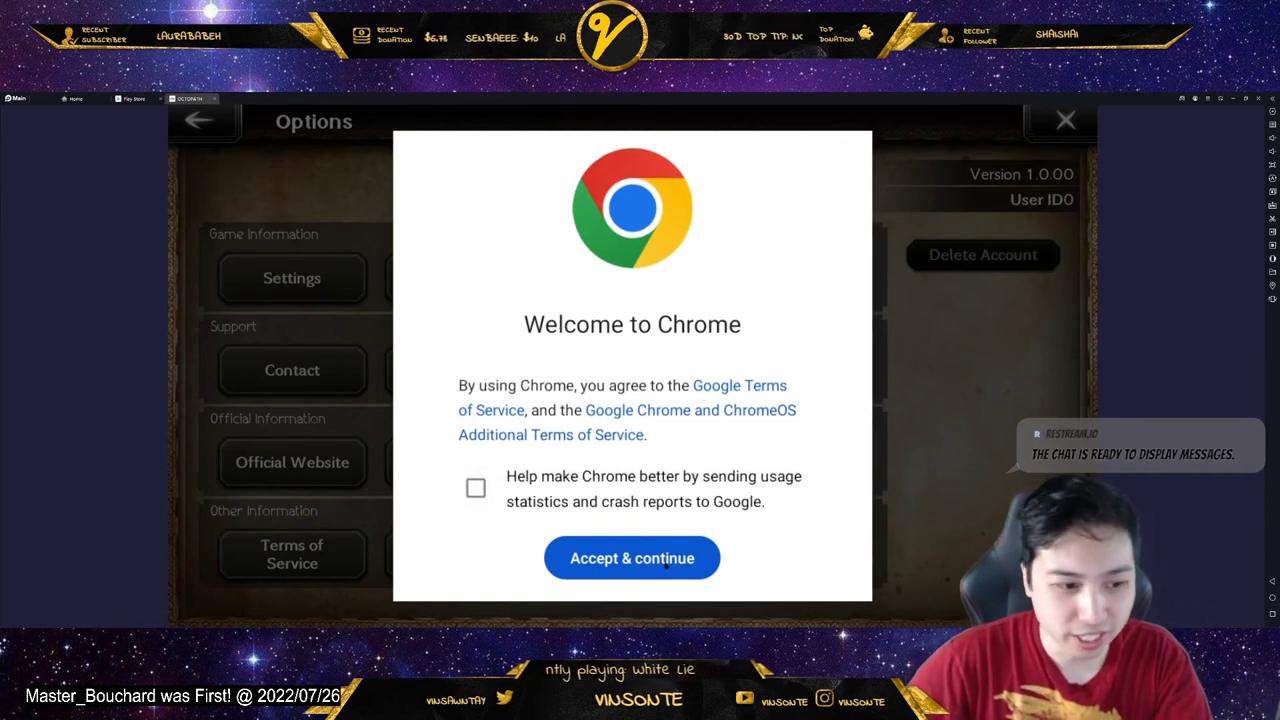
click(632, 558)
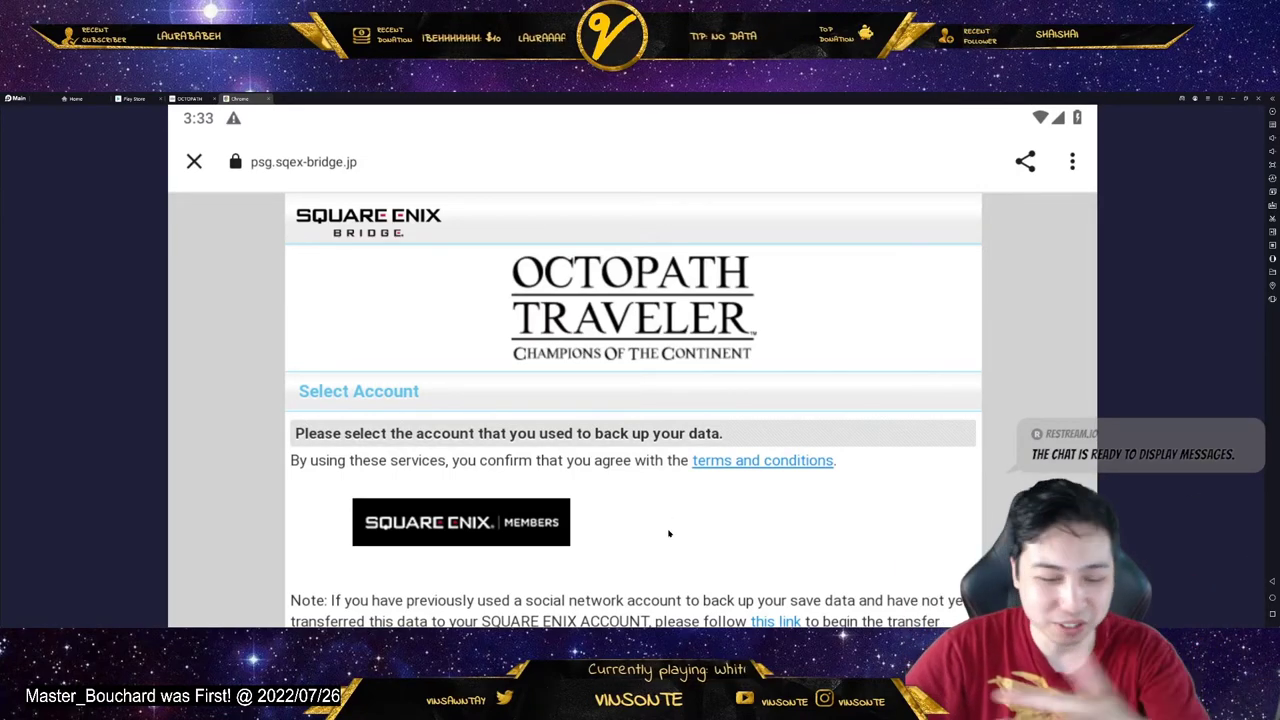
- Proceed with the transfer on the Square Enix Bridge page, then close the browser
scroll(640, 490, down, 1)
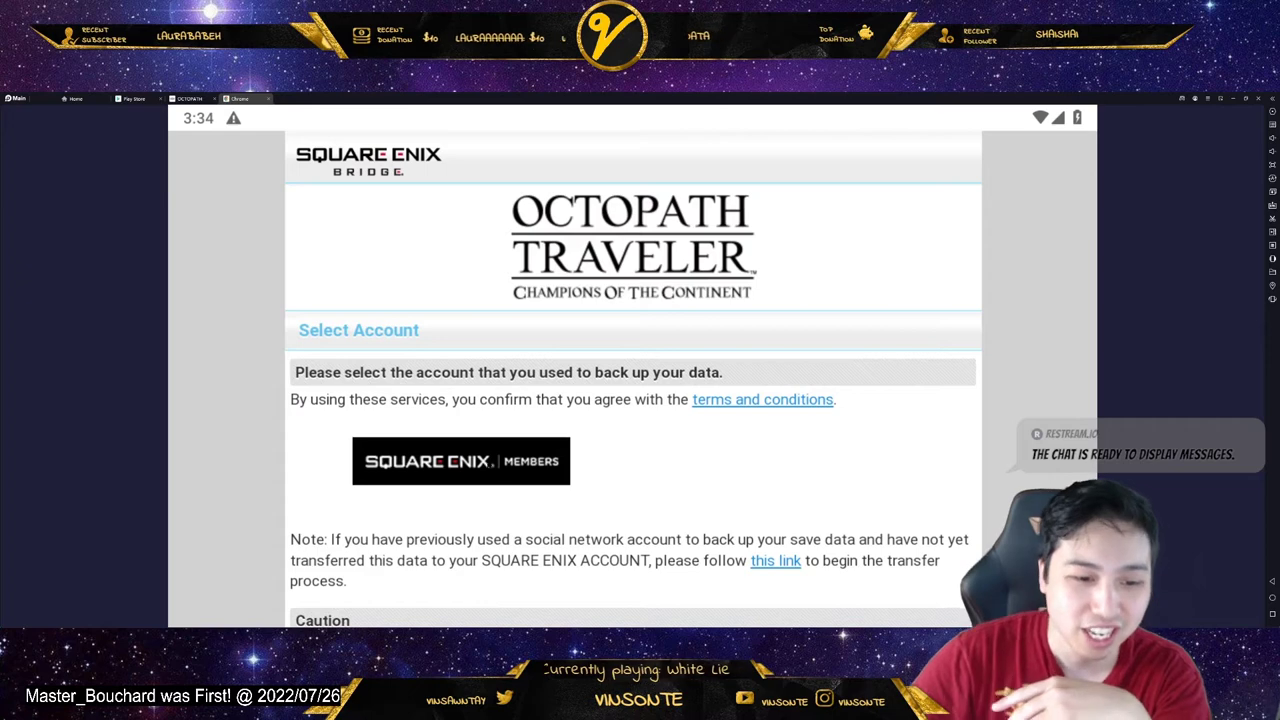
scroll(487, 462, up, 1)
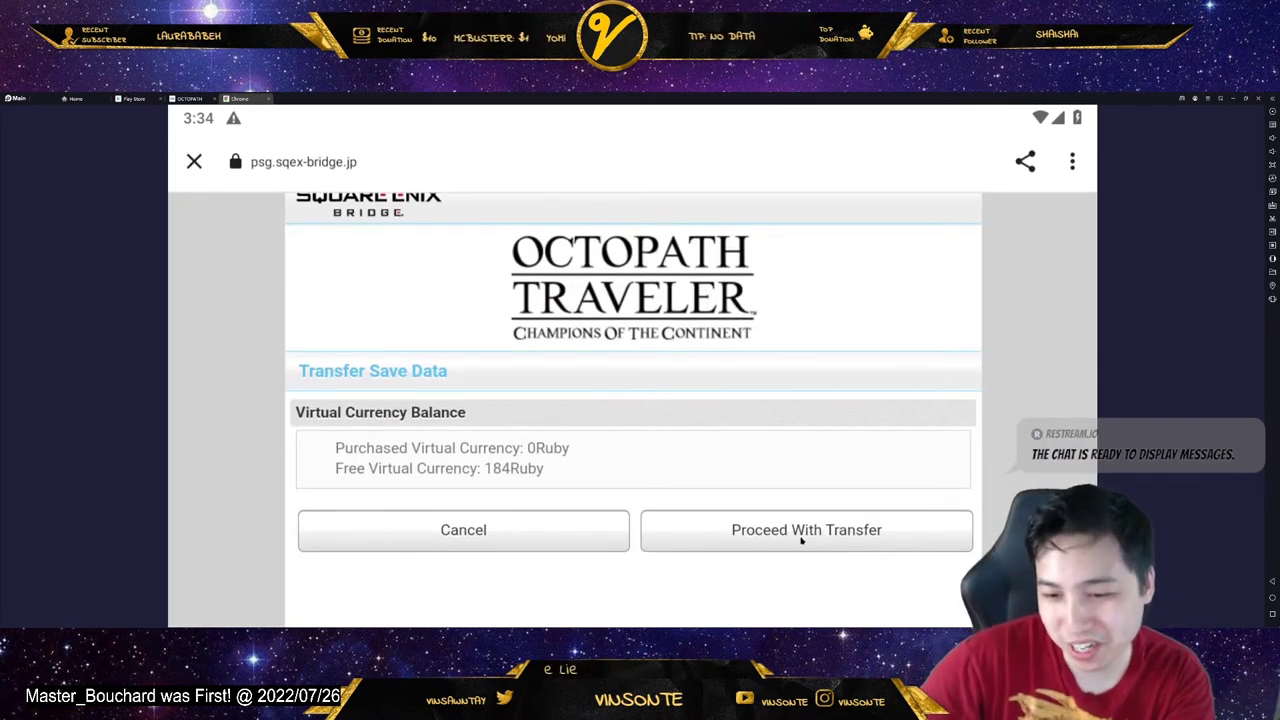
click(801, 535)
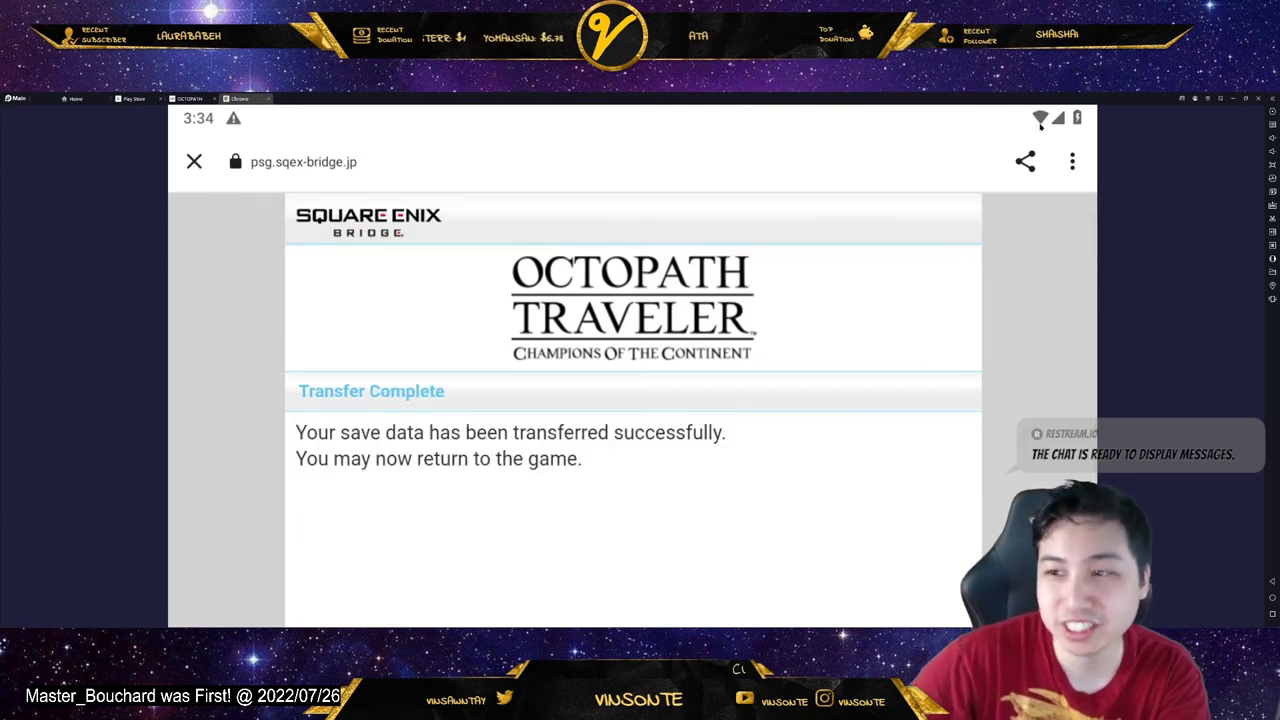
click(194, 162)
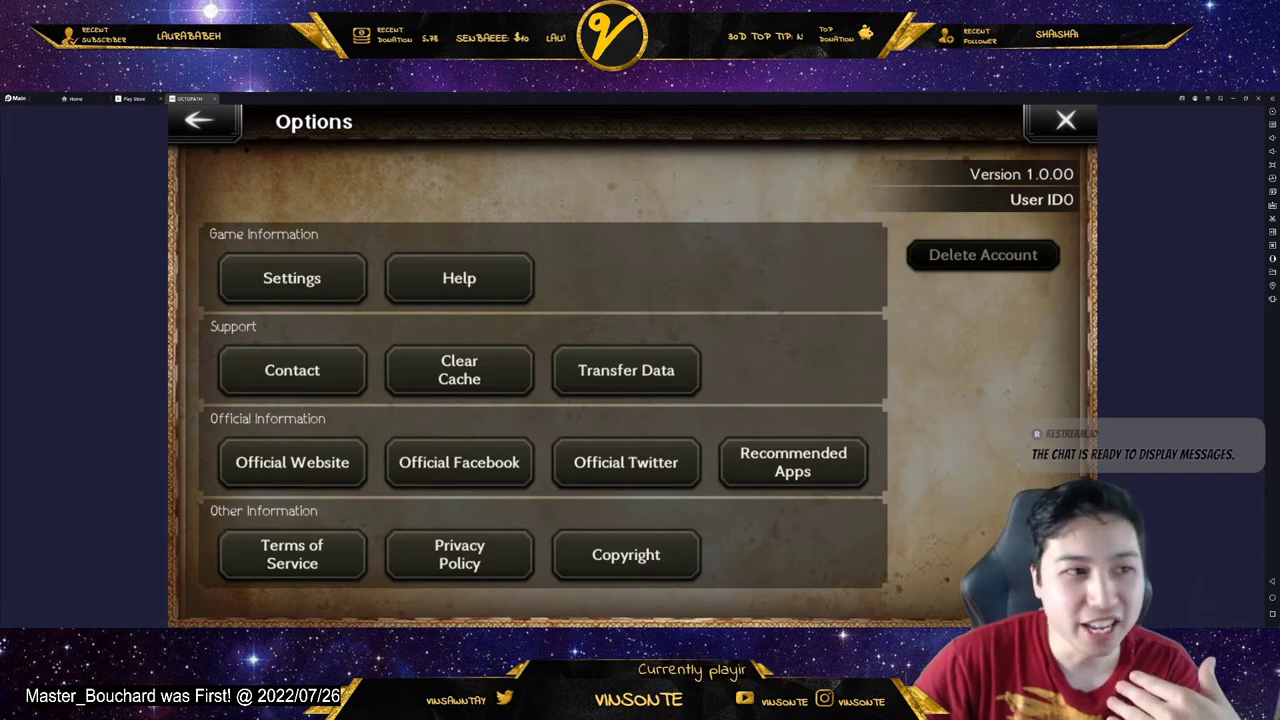
- Leave Options, start from the title screen, accept terms and 16+ age check, decline data sharing
click(205, 121)
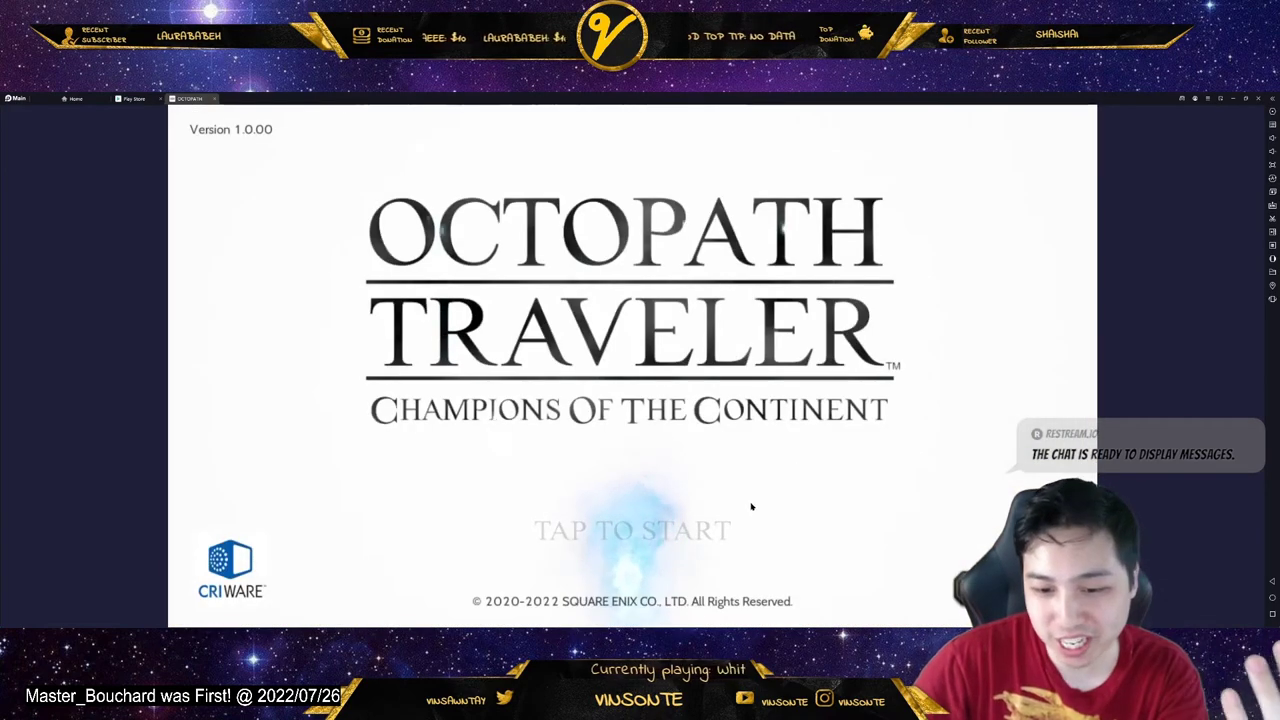
click(754, 517)
click(746, 460)
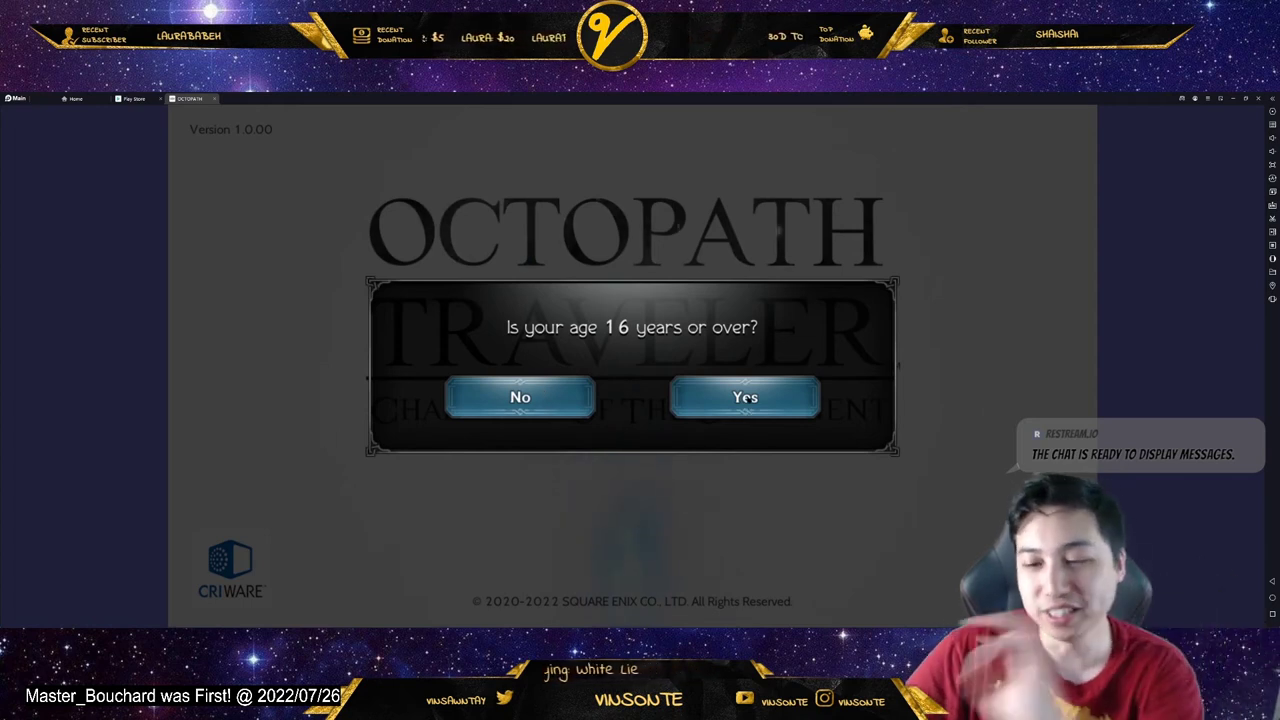
click(746, 399)
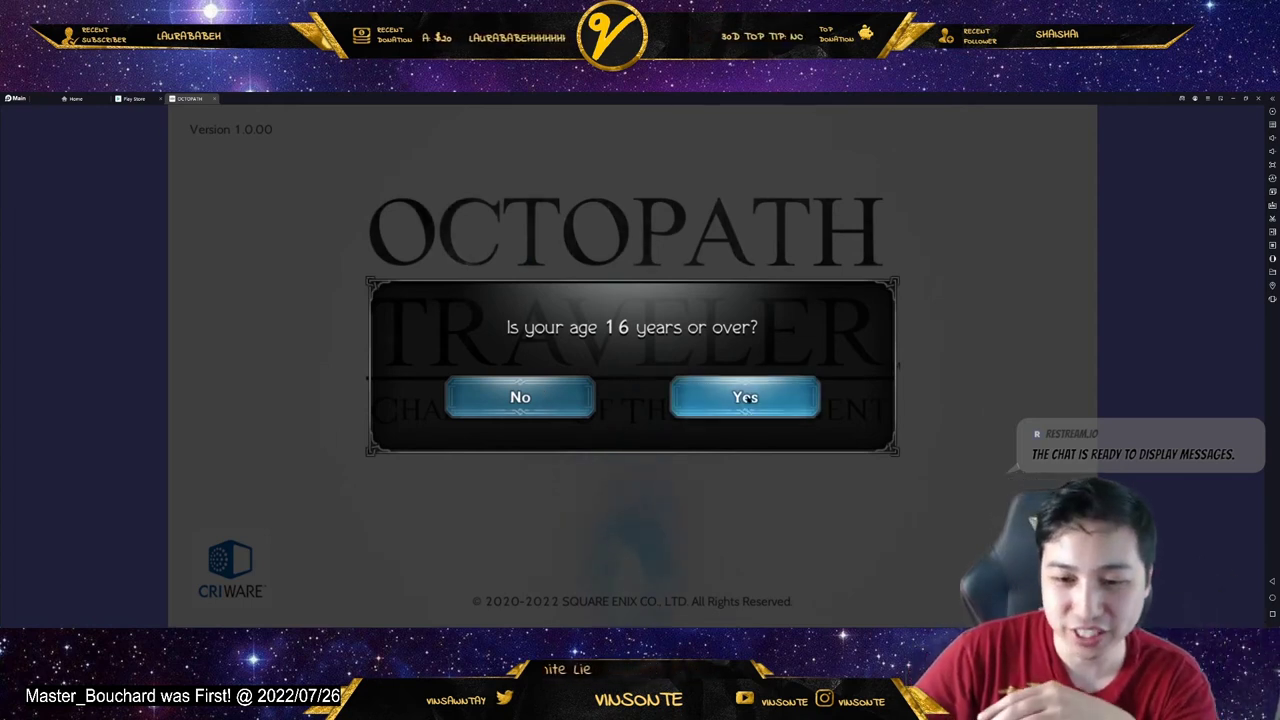
click(522, 463)
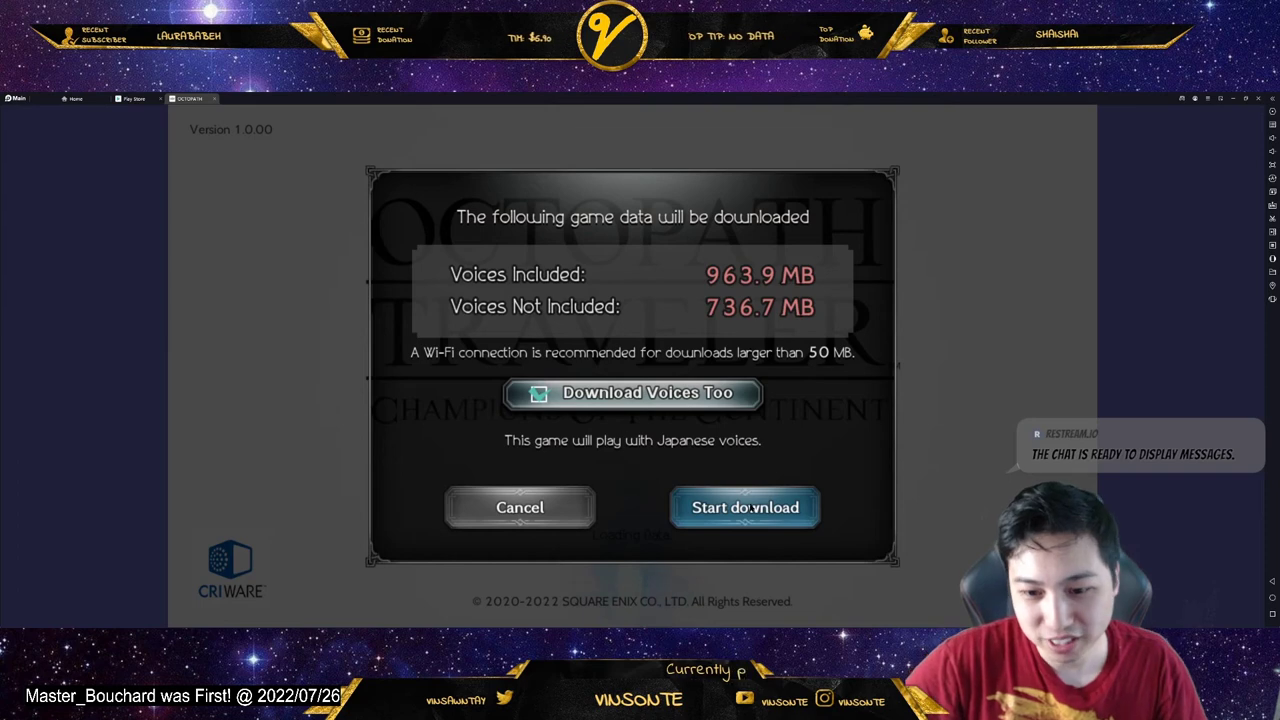
- Download the game data, then walk the character south and west through the snow to the treasure chest
click(748, 508)
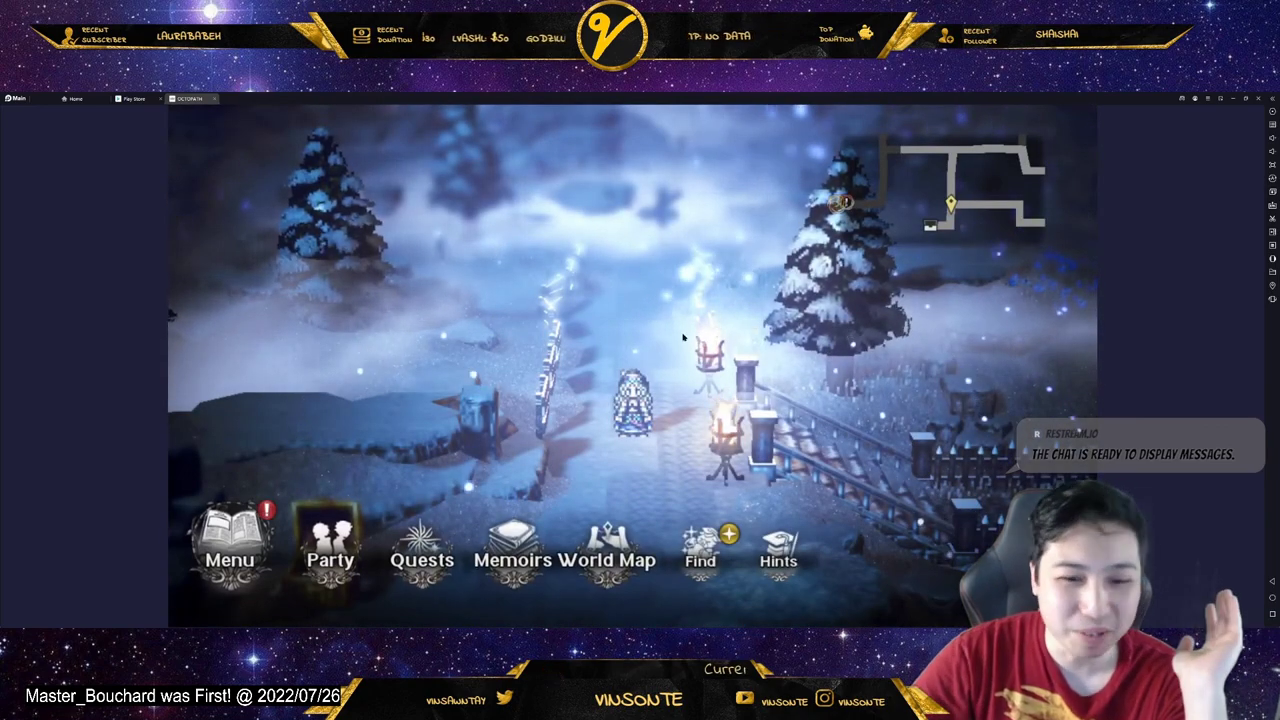
key(s)
key(a)
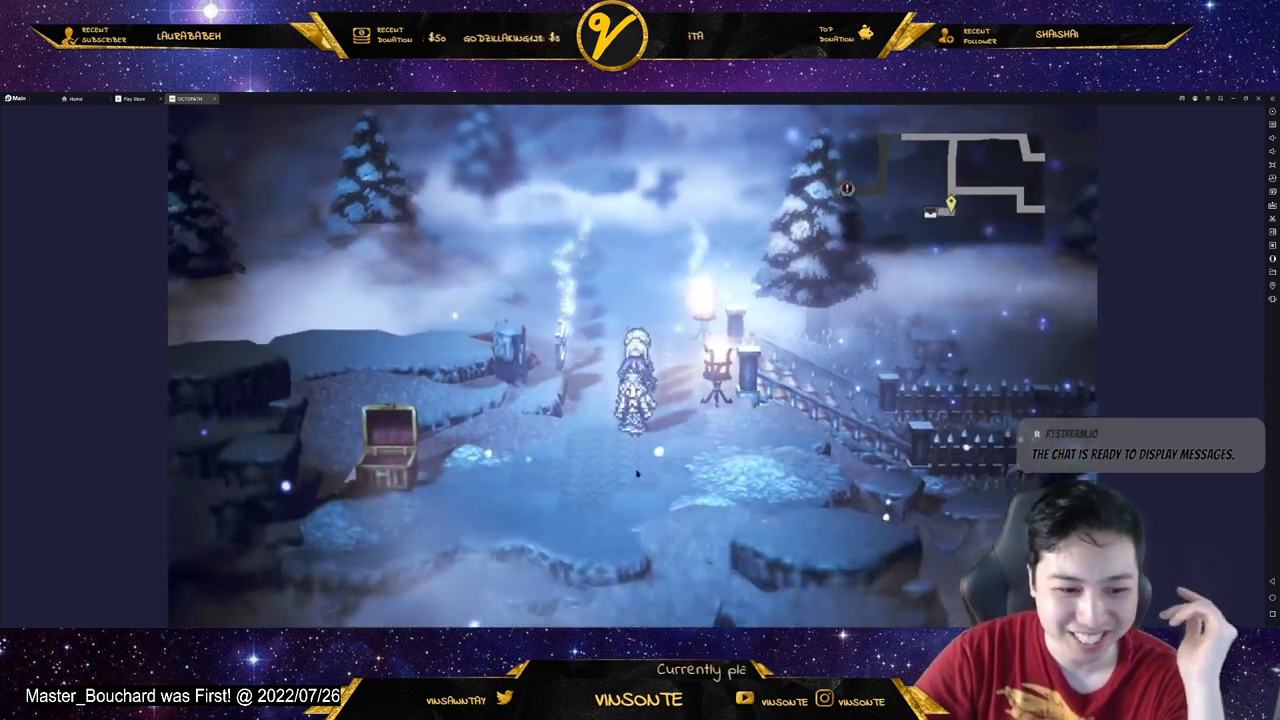